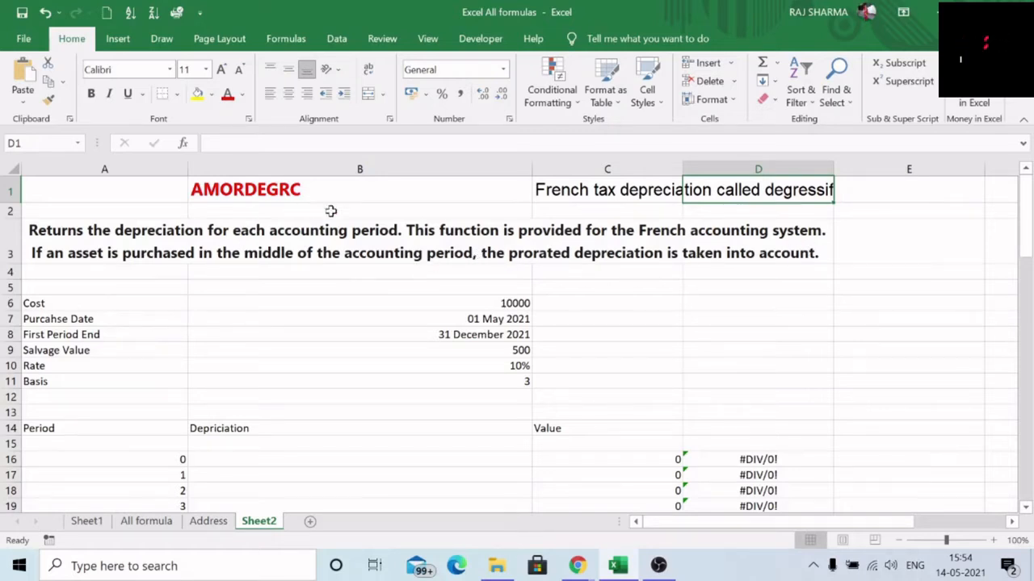
Step: Review the asset's cost, dates, salvage value, rate and basis, and the depreciation table's period list starting at A16
click(601, 209)
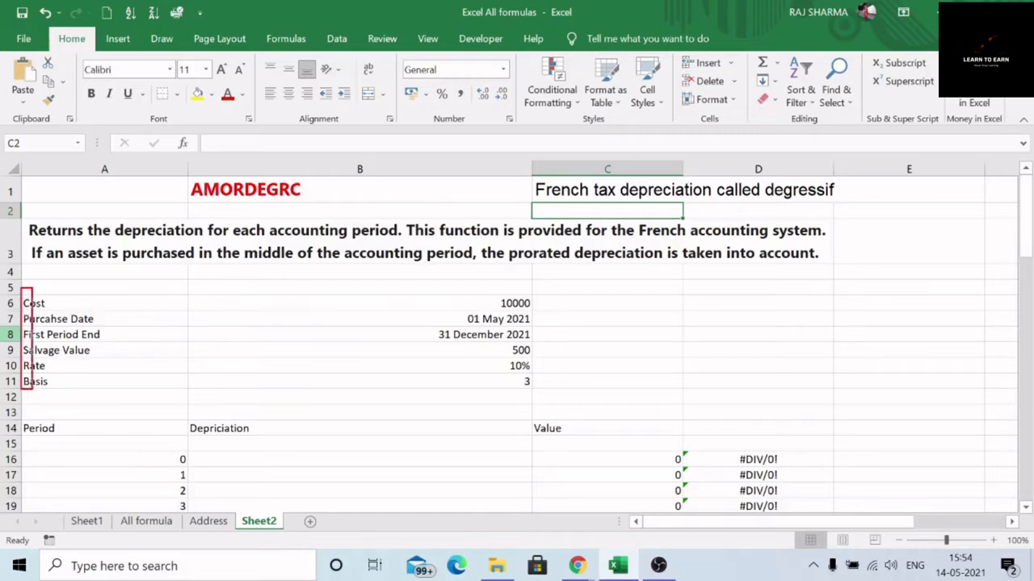
drag(586, 397, 585, 397)
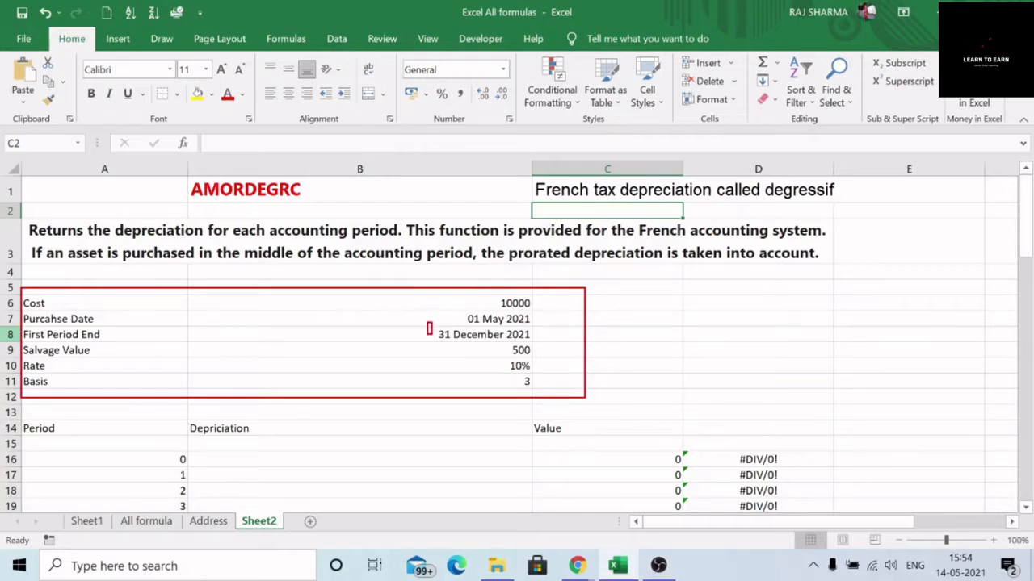
drag(430, 329, 541, 346)
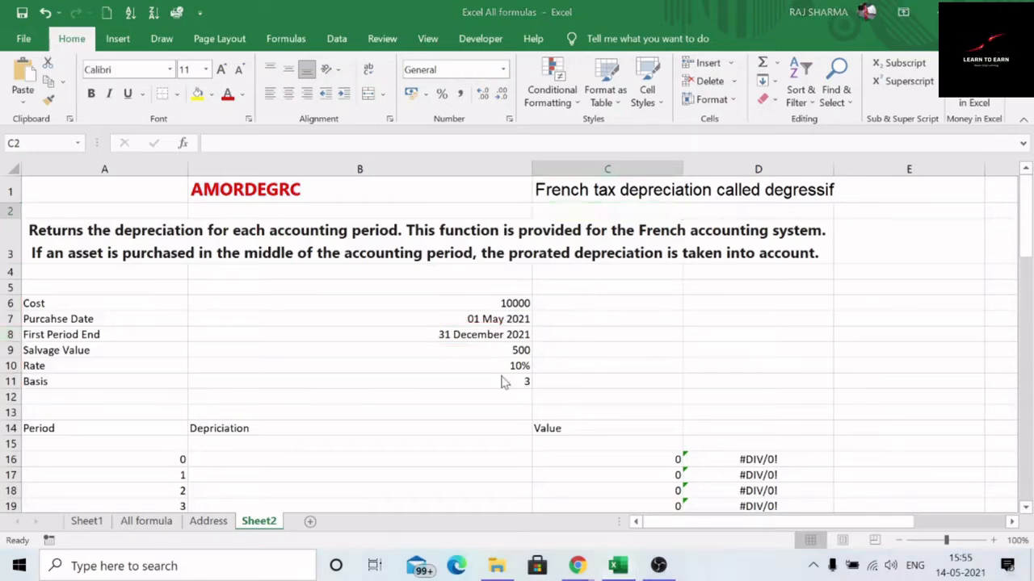
scroll(500, 371, down, 3)
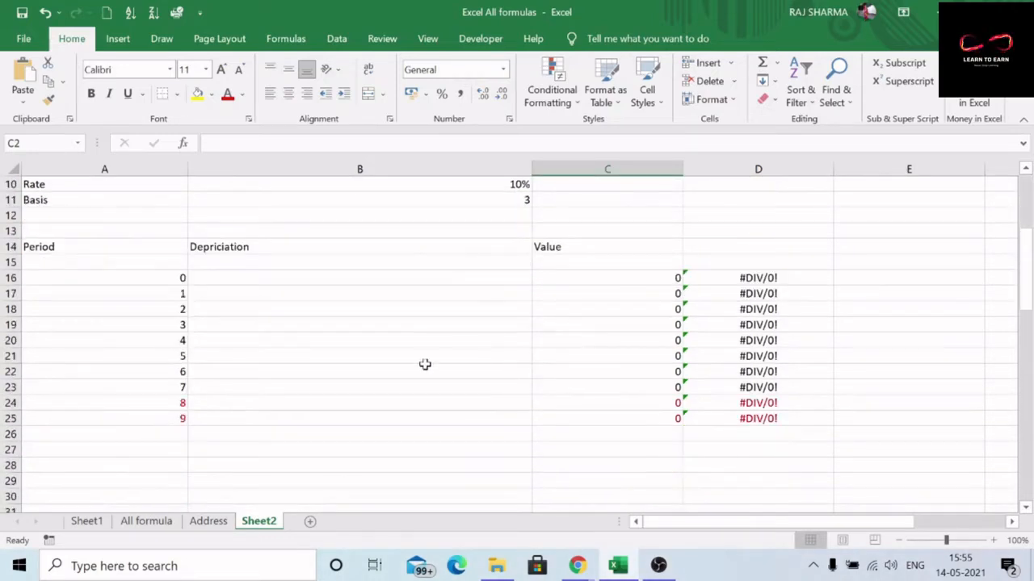
scroll(476, 295, up, 1)
scroll(433, 245, up, 2)
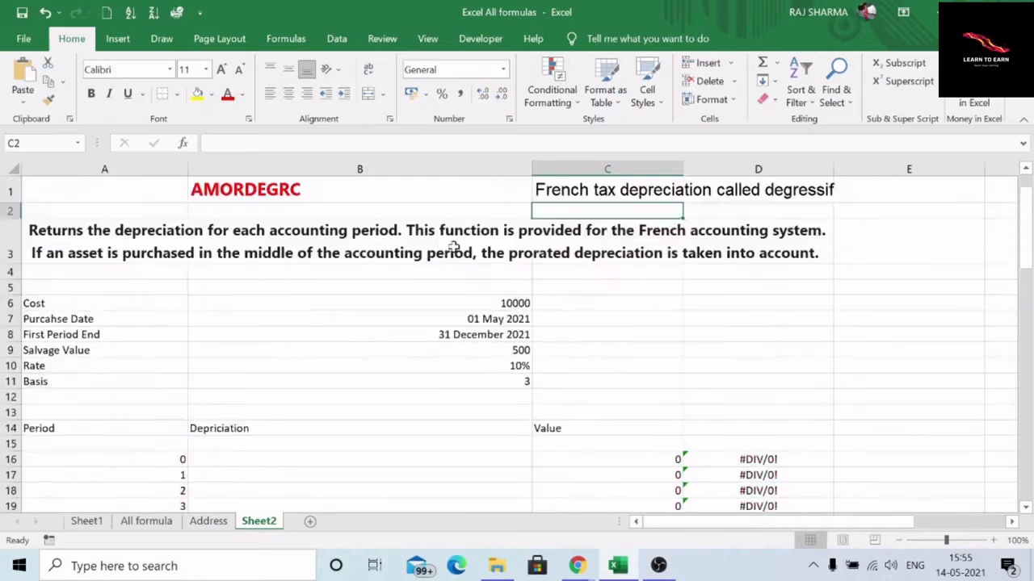
scroll(456, 251, down, 2)
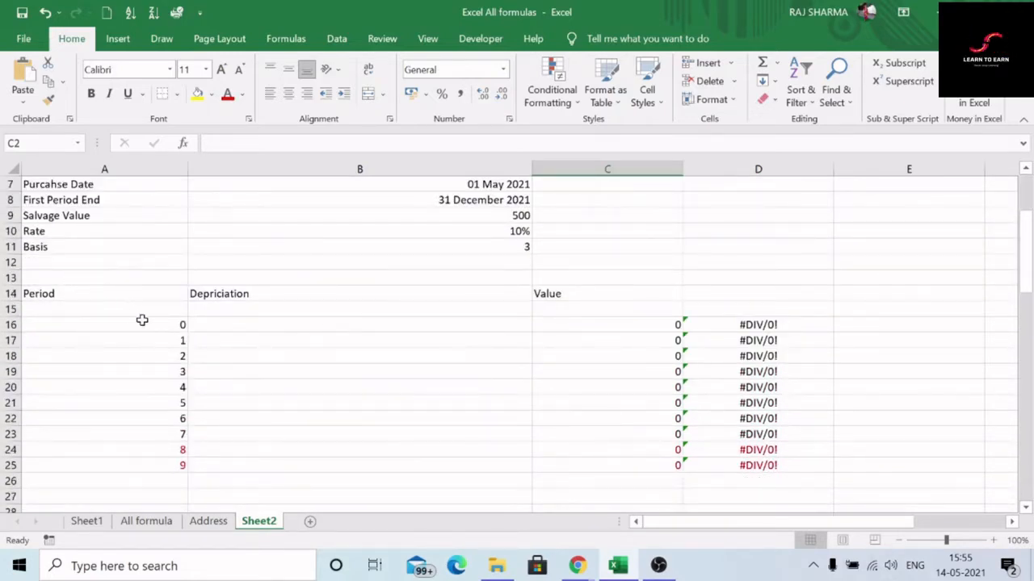
click(179, 324)
scroll(353, 300, up, 2)
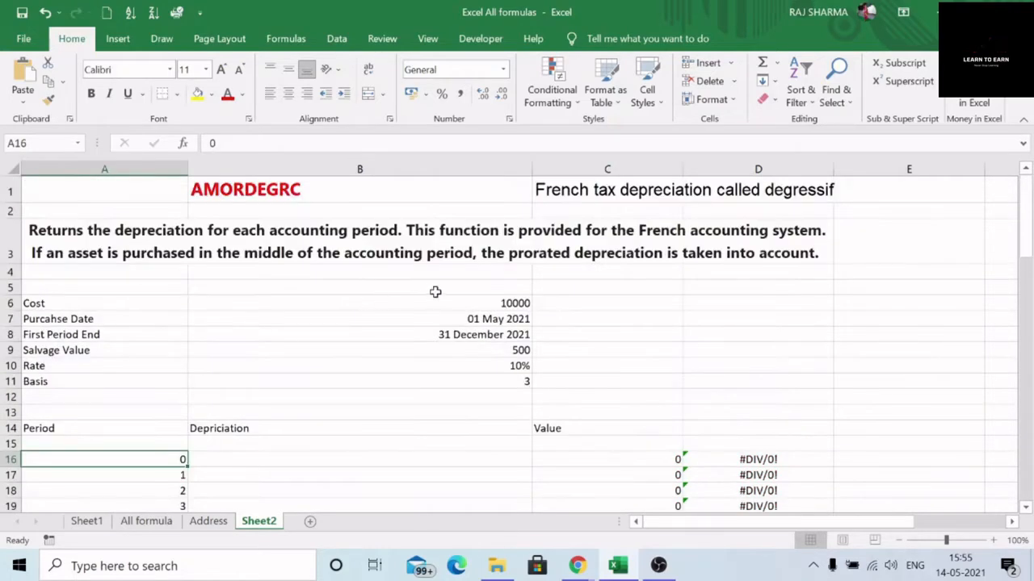
Step: Compare the purchase date and first period end with the period rows, and examine the Depriciation column heading
click(501, 335)
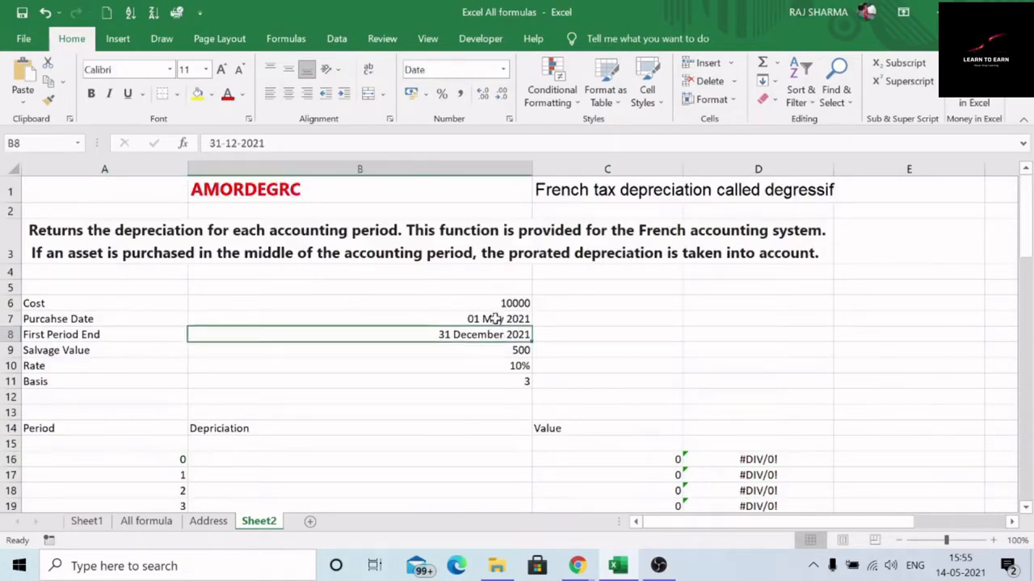
click(494, 318)
click(491, 335)
scroll(300, 399, down, 1)
click(172, 386)
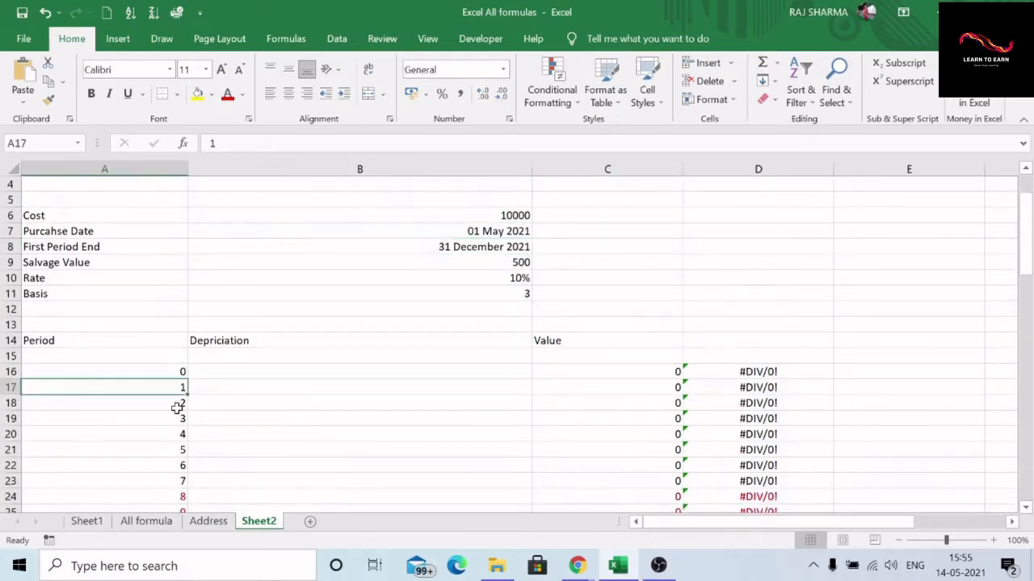
click(175, 403)
click(174, 419)
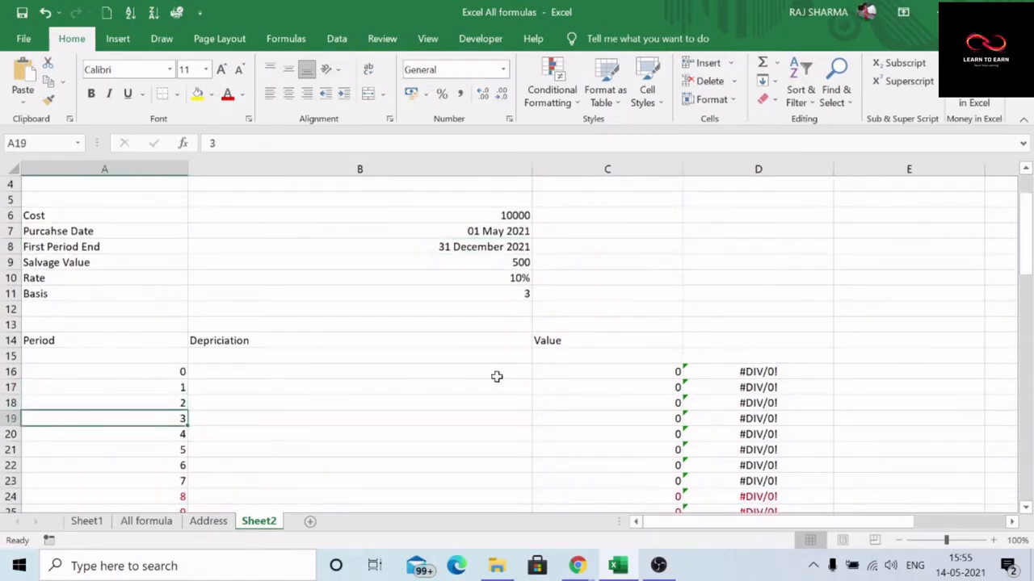
scroll(496, 376, up, 1)
click(411, 429)
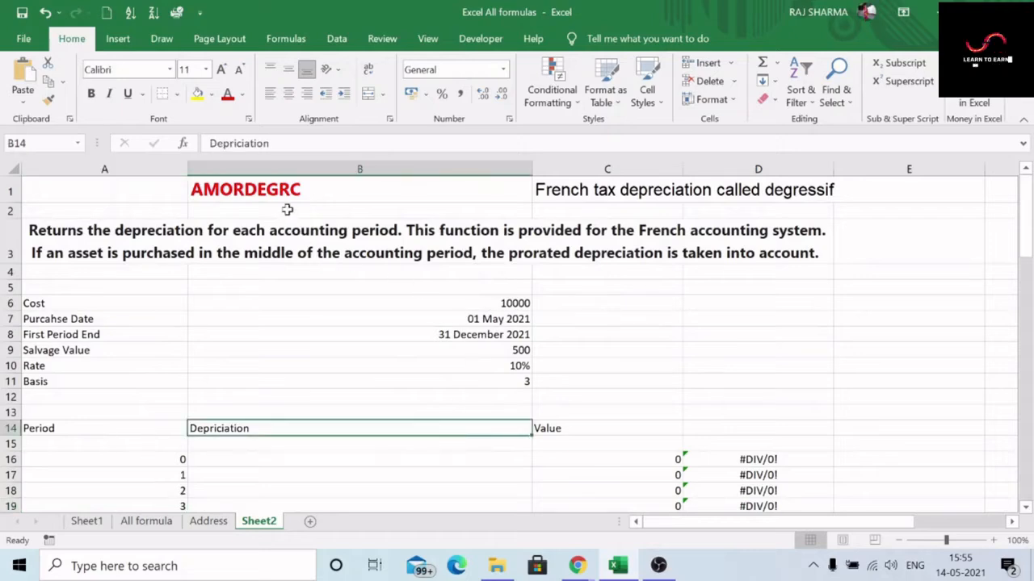
Step: Enter 10000 as the opening value in C15, under the Value heading
scroll(512, 406, down, 1)
click(606, 342)
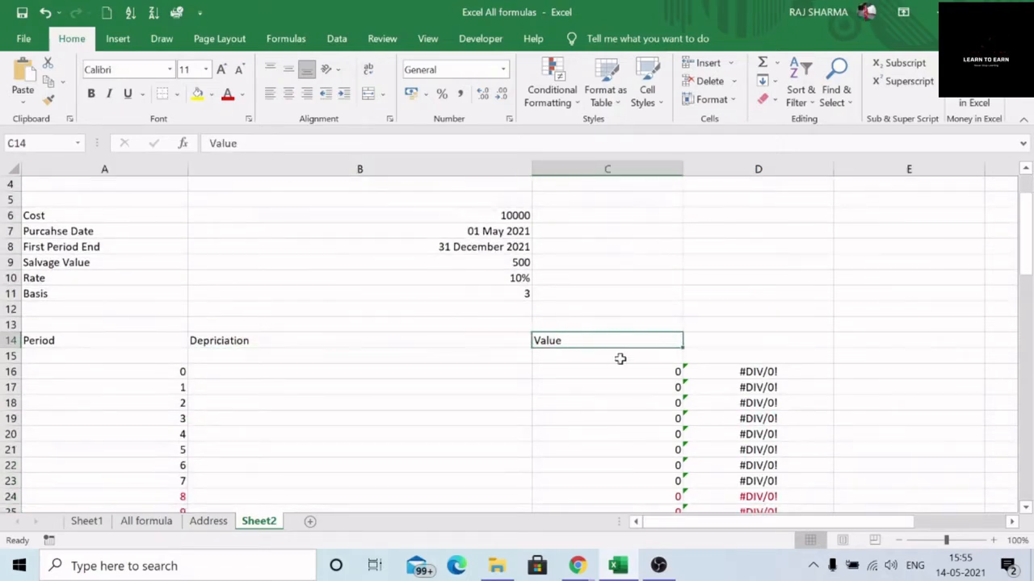
click(619, 358)
text(10000)
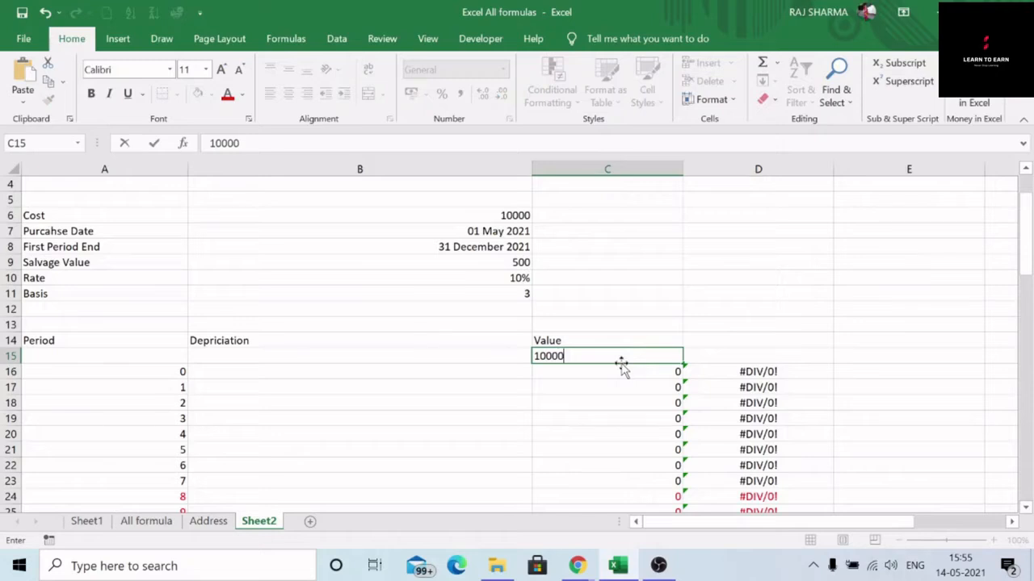
Step: Start an AMORDEGRC formula in B16 with B6 as cost, B7 as date purchased and B8 as first period
click(475, 371)
text(=)
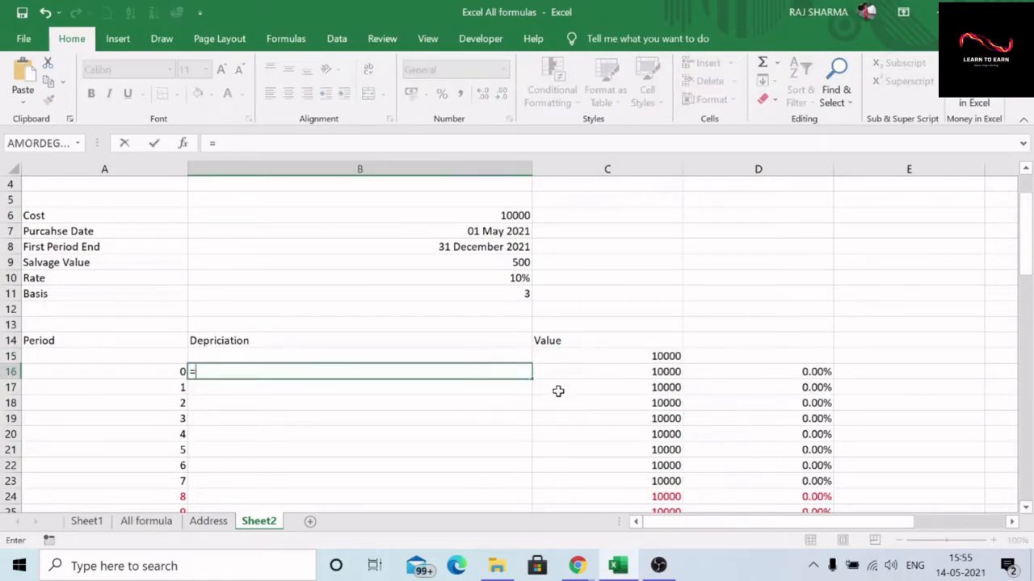
scroll(480, 356, up, 1)
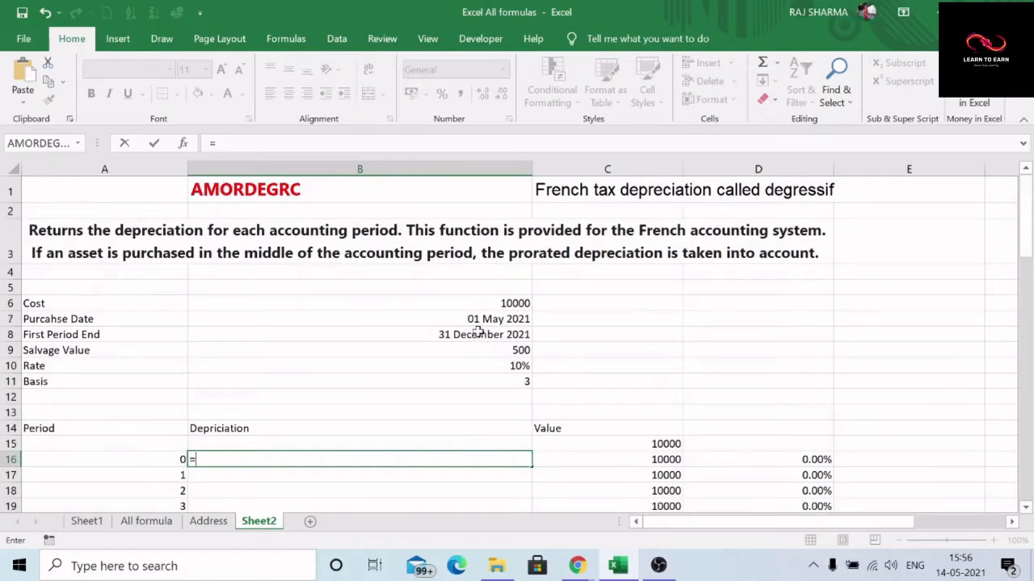
click(38, 146)
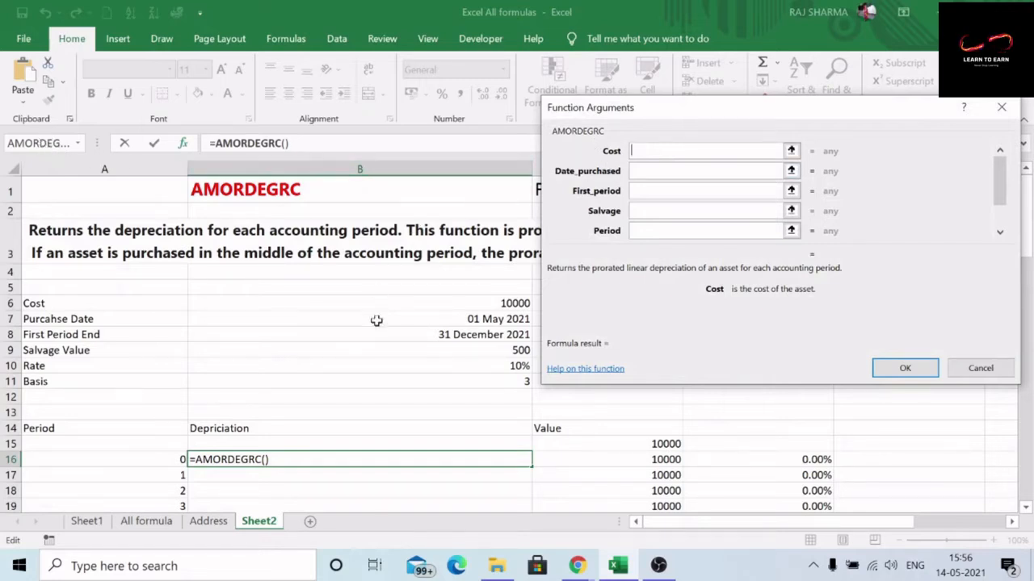
click(496, 304)
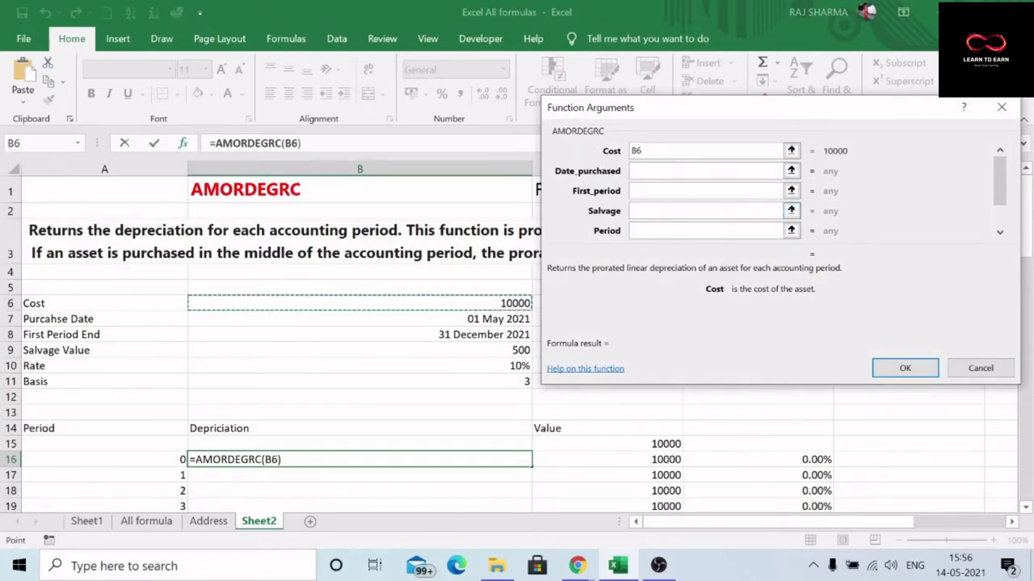
click(652, 171)
click(492, 319)
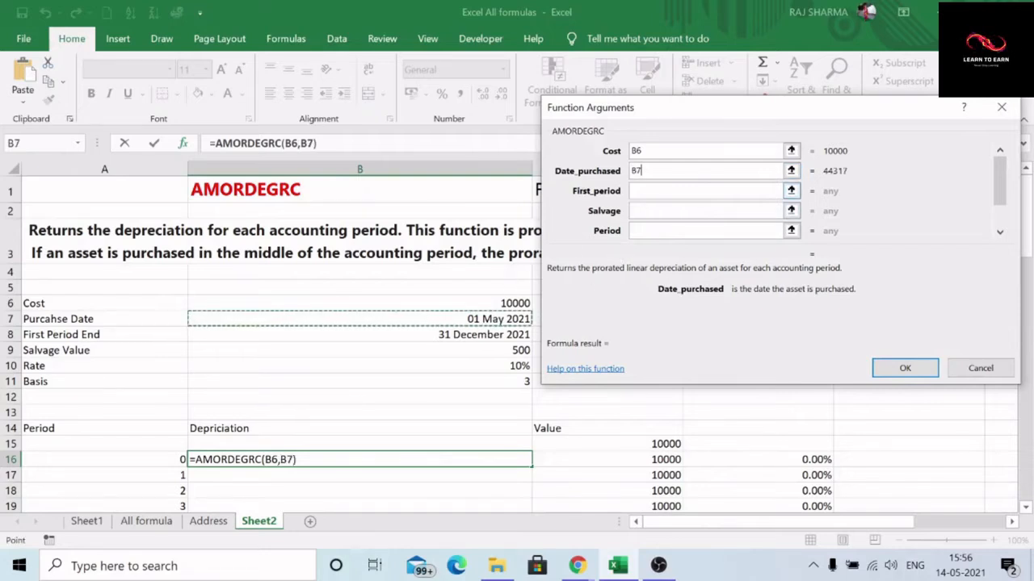
key(Tab)
click(488, 337)
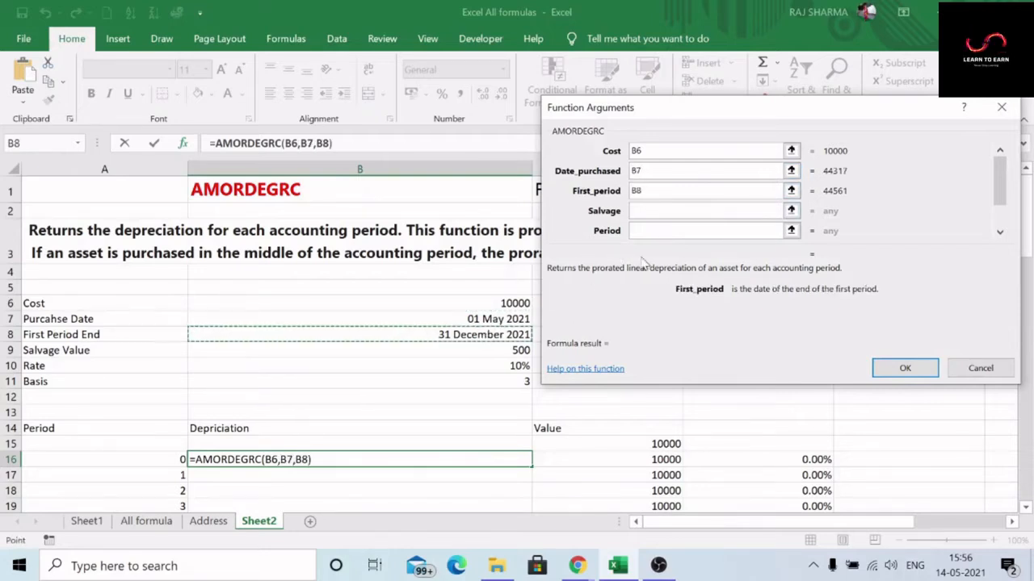
Step: Complete the AMORDEGRC arguments with salvage B9, period A16, rate B10 and basis B11, and insert the formula
click(638, 211)
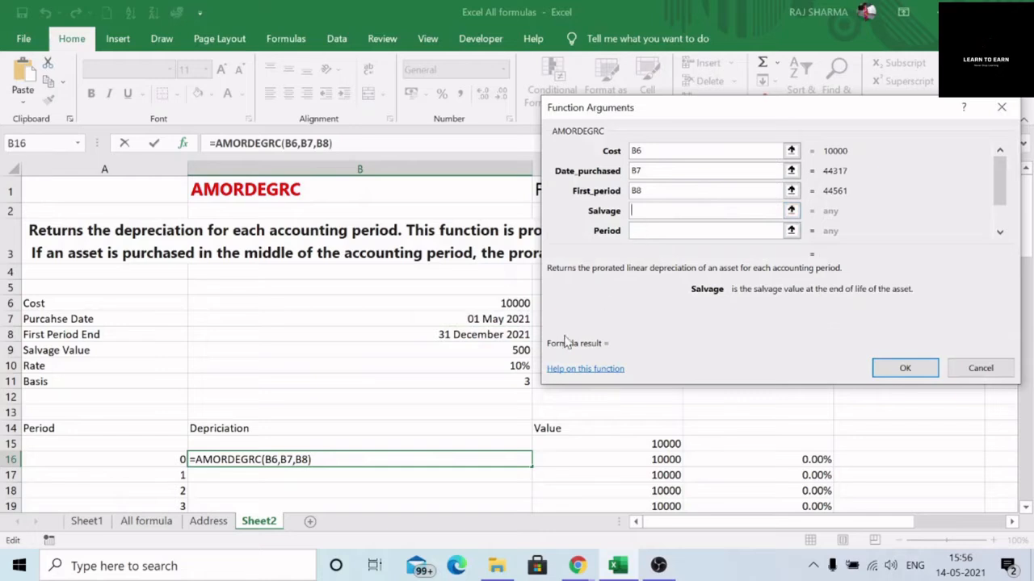
click(507, 350)
key(Tab)
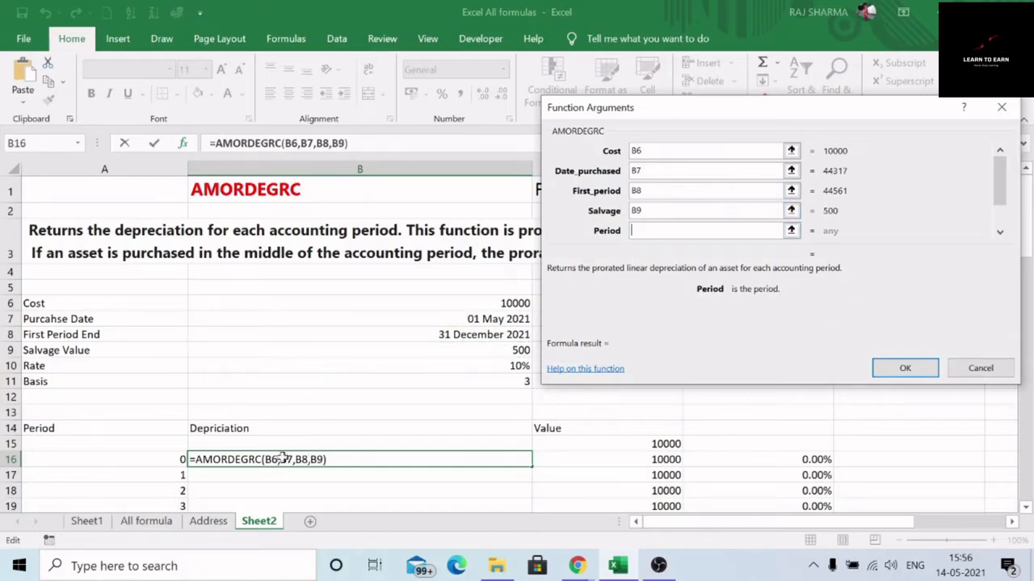
click(172, 459)
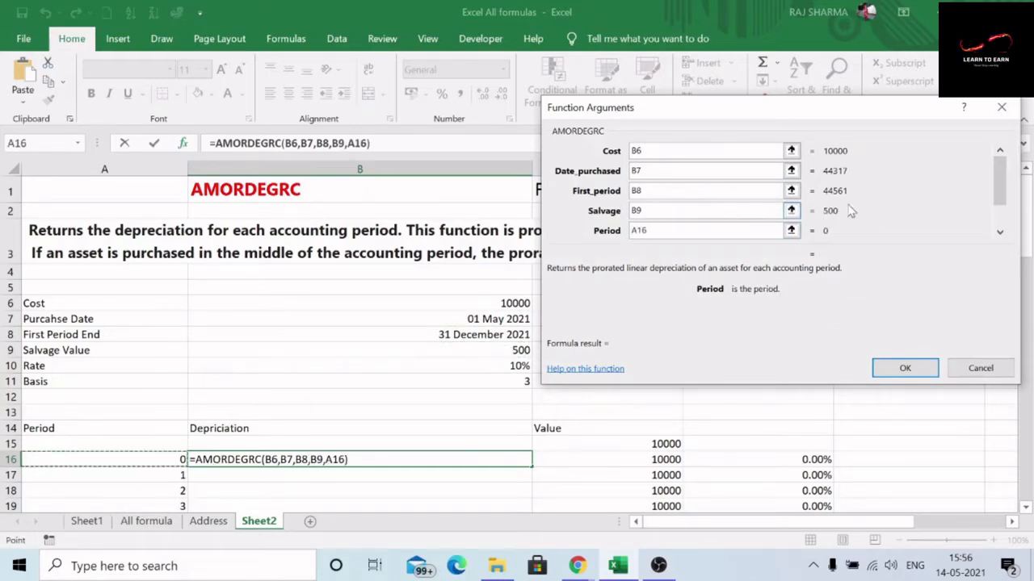
drag(1011, 219, 1011, 223)
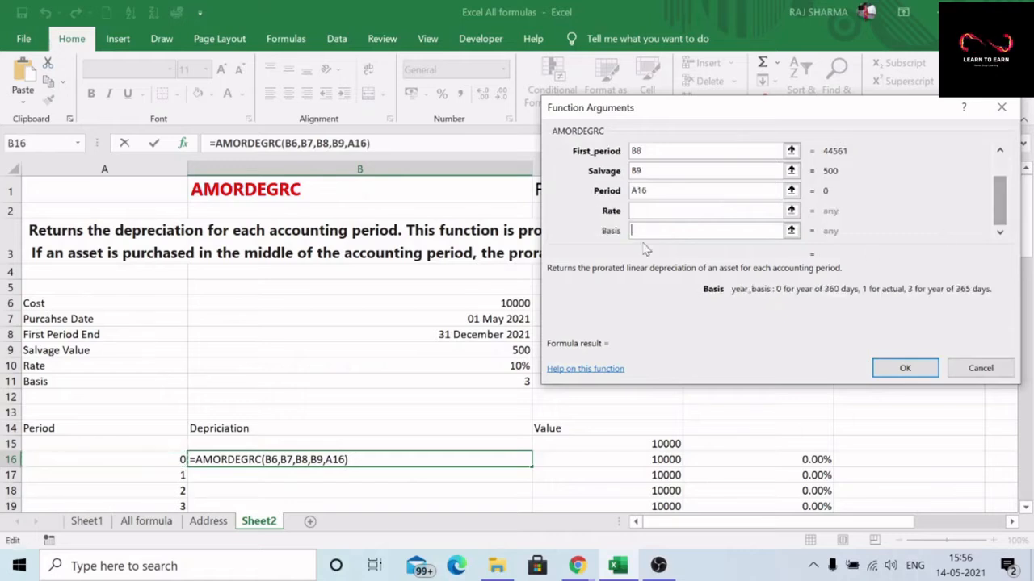
click(646, 214)
click(509, 366)
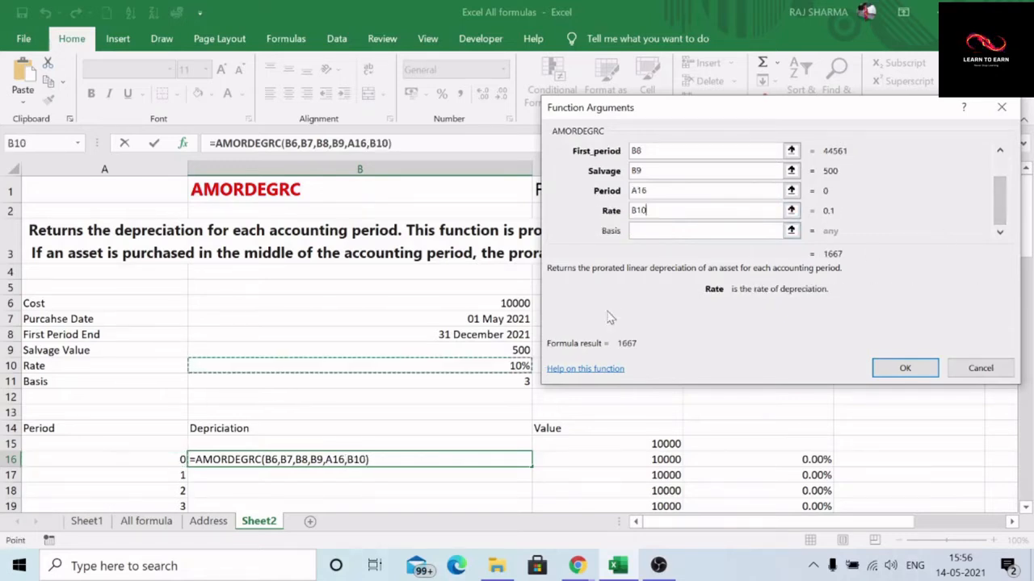
click(642, 232)
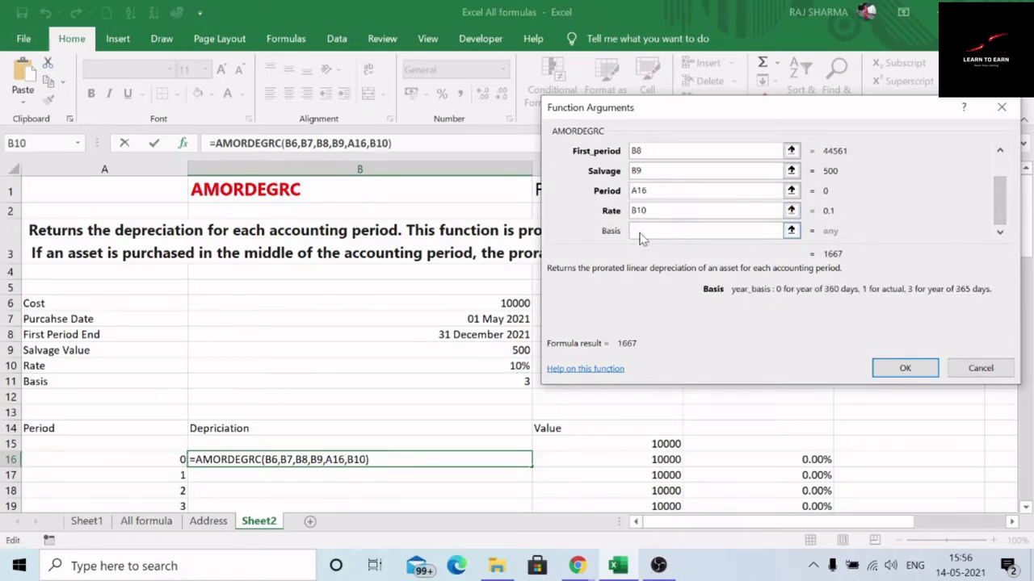
click(510, 382)
click(906, 370)
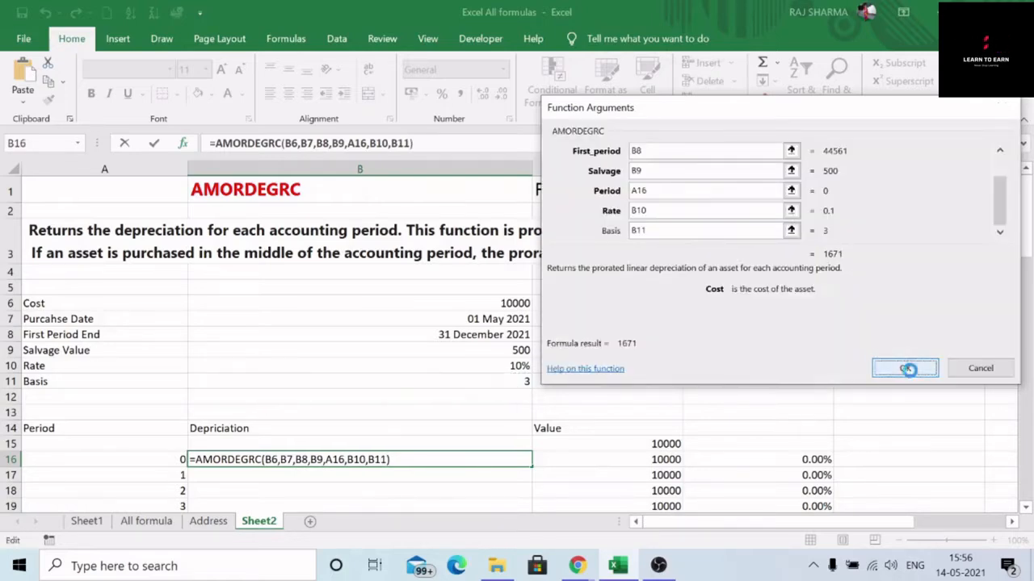
Step: Make the cost and purchase date references in B16's formula absolute as $B$6 and $B$7
scroll(496, 387, down, 1)
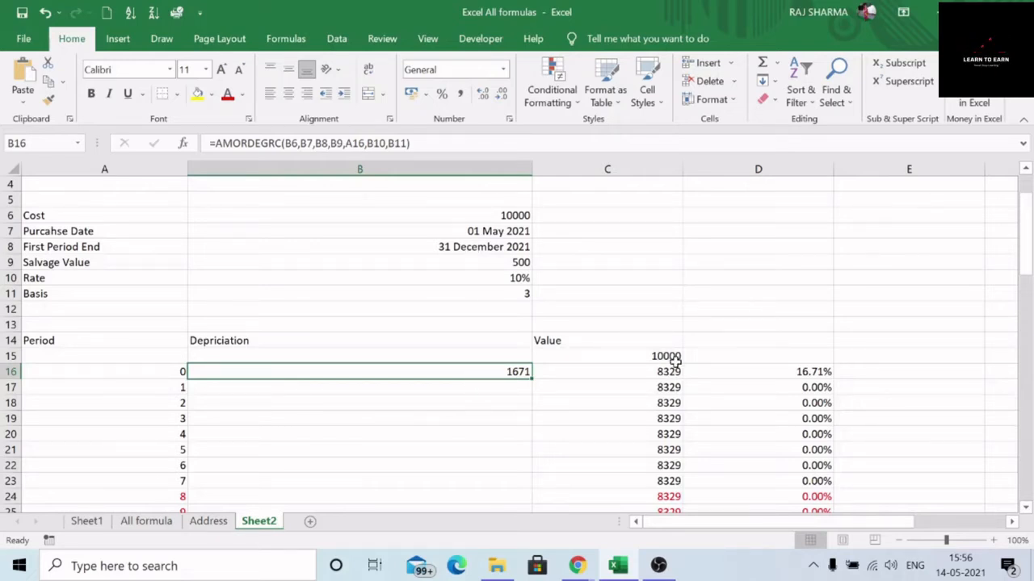
click(508, 386)
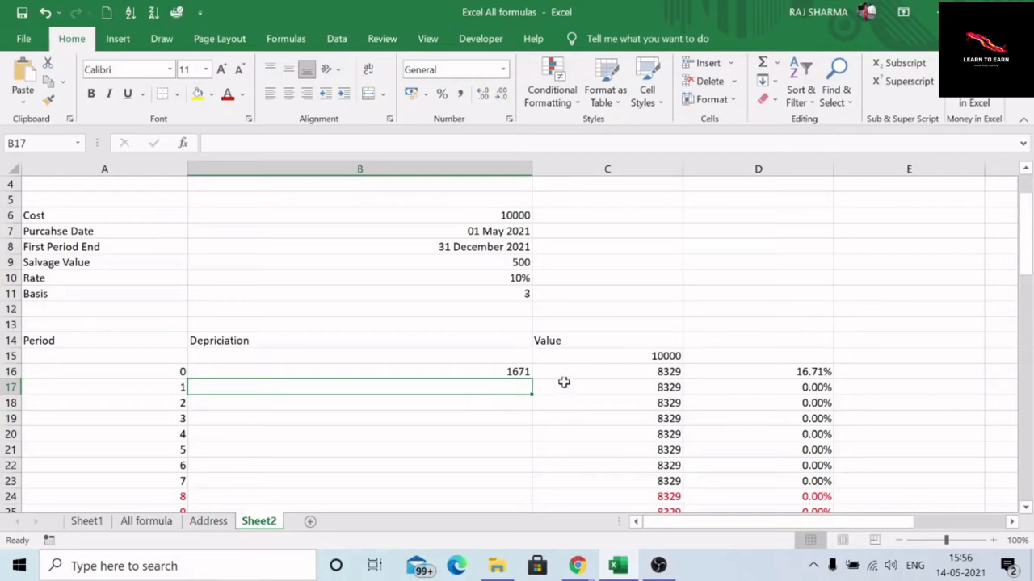
click(517, 373)
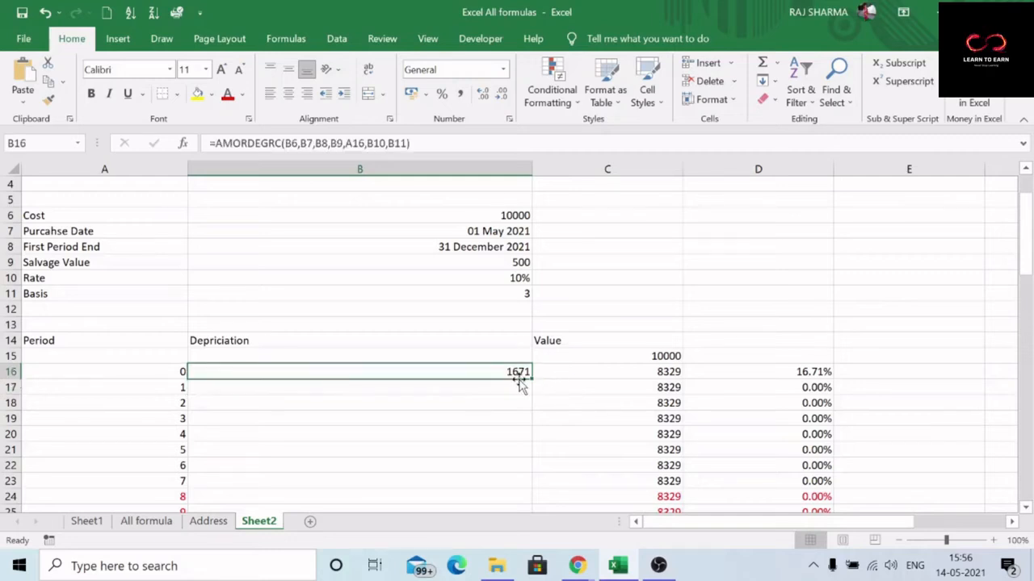
key(F2)
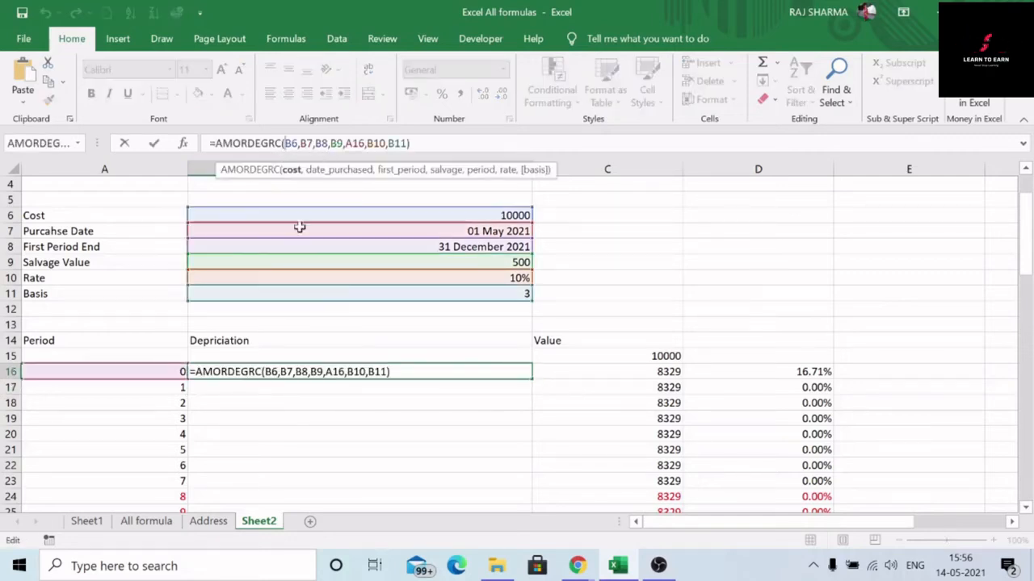
key(F4)
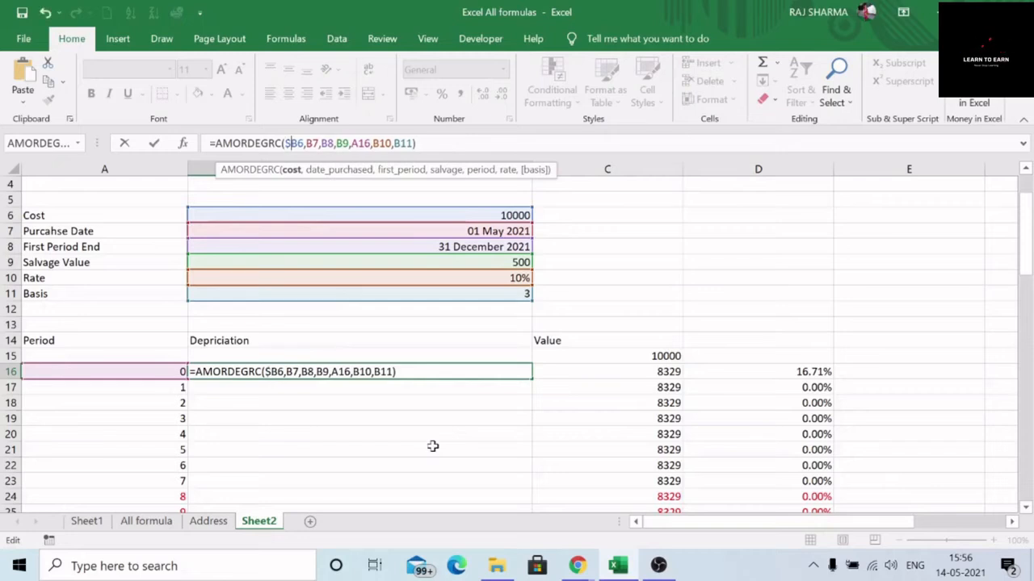
key(Right)
key(Right)
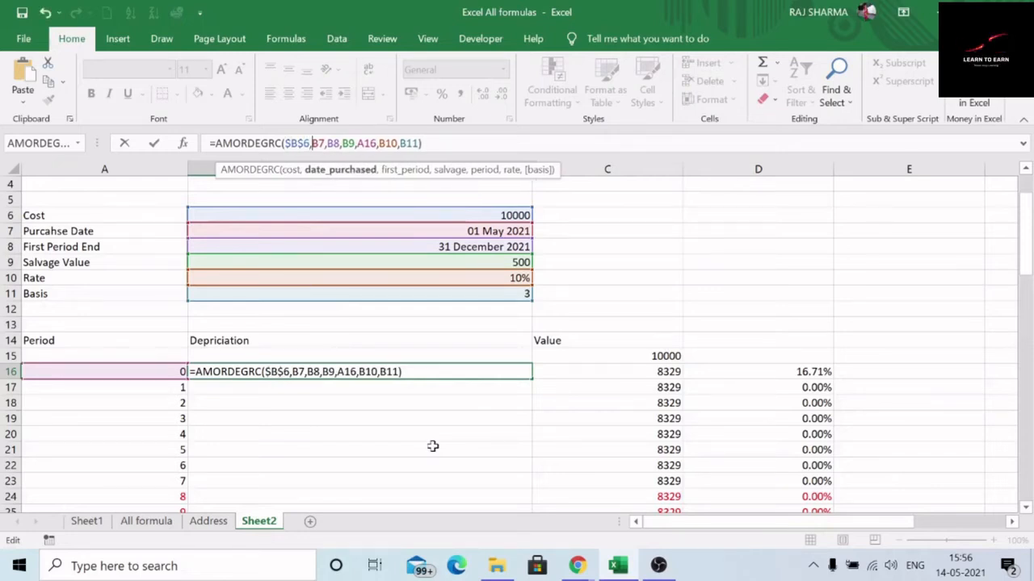
text($)
key(Right)
text($)
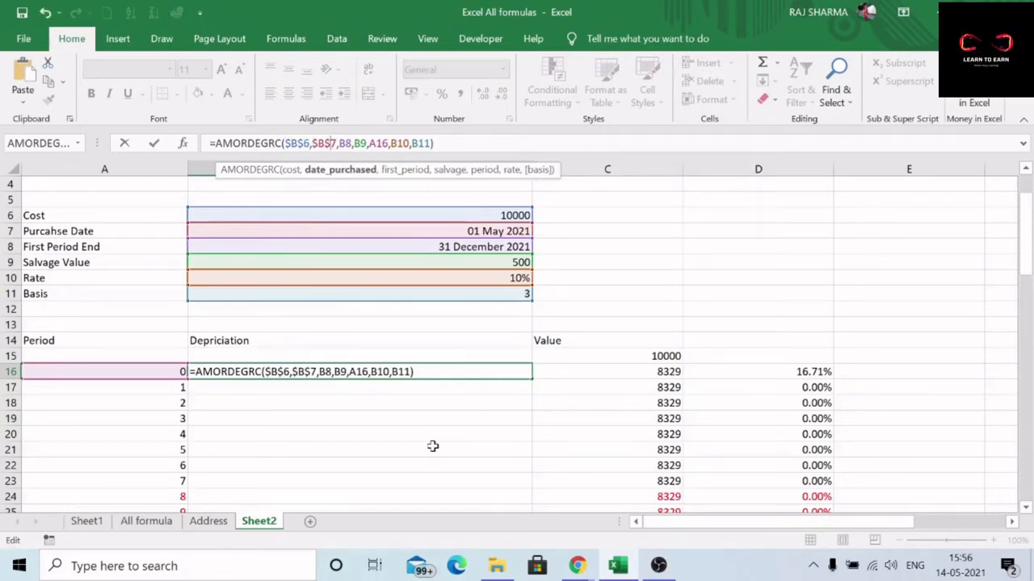
Step: Make the first period and salvage references in B16's formula absolute as $B$8 and $B$9
key(Right)
key(Right)
text($B$)
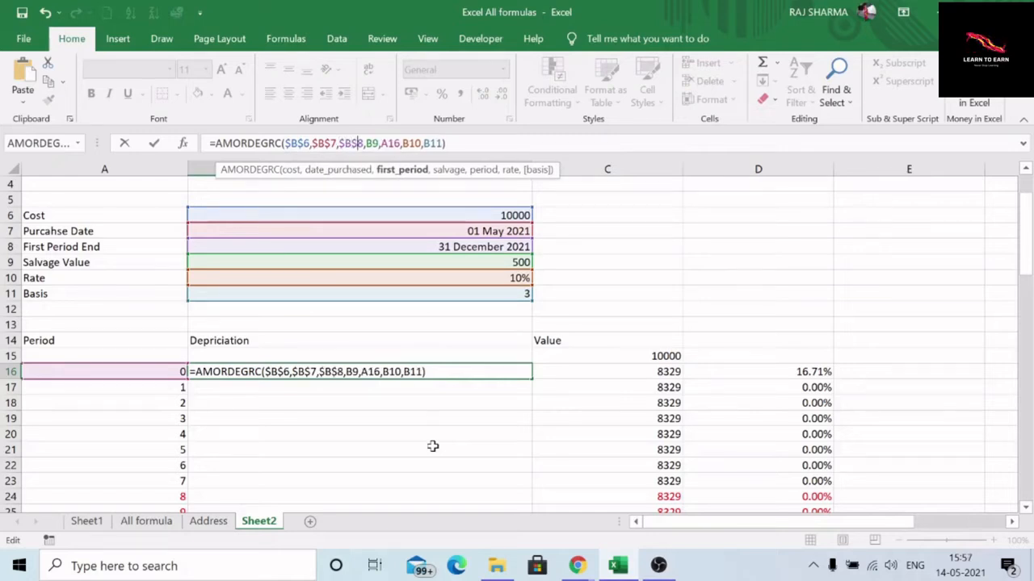
key(Right)
key(Right)
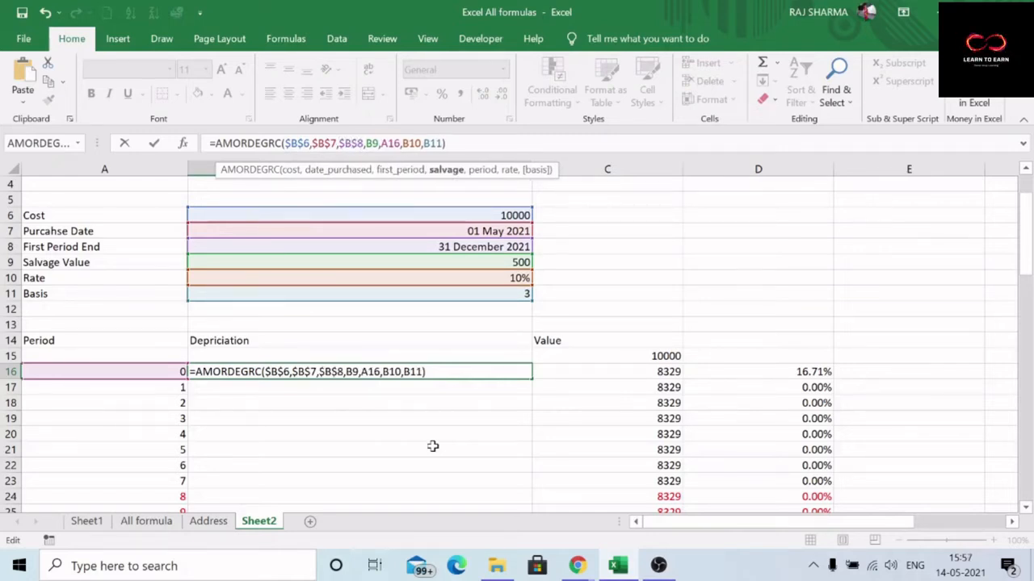
text($)
key(Right)
text($)
key(Right)
key(Right)
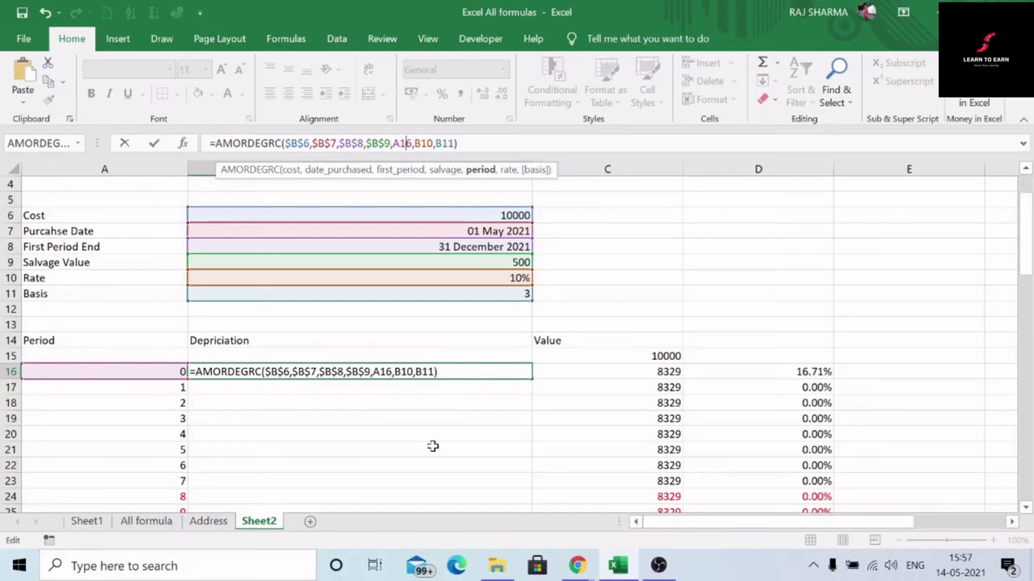
Step: Make the rate and basis references absolute as $B$10 and $B$11, keeping A16 relative, and enter the formula in B16
key(Right)
key(Right)
text($)
key(Right)
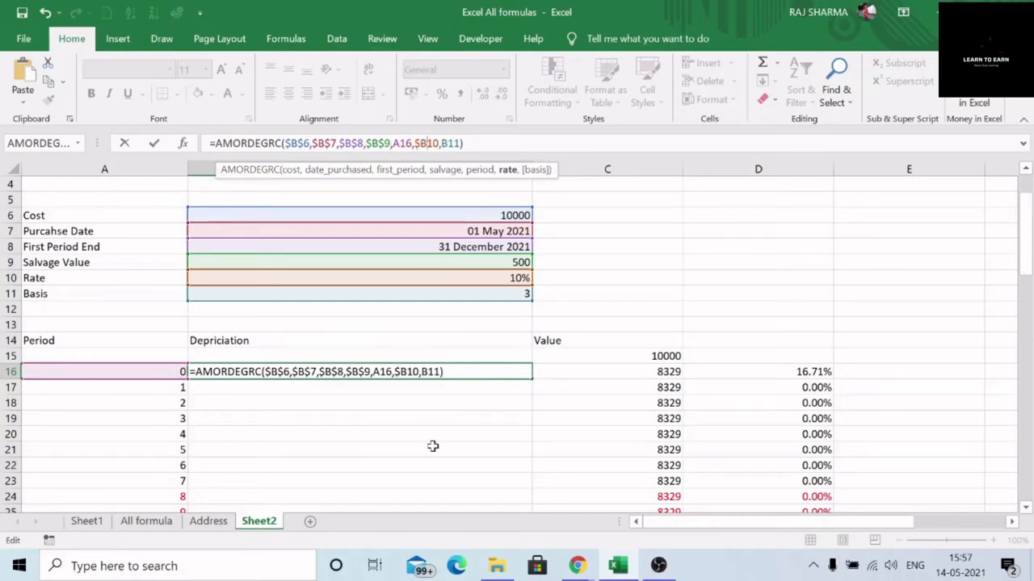
text($)
key(Right)
key(Right)
key(Right)
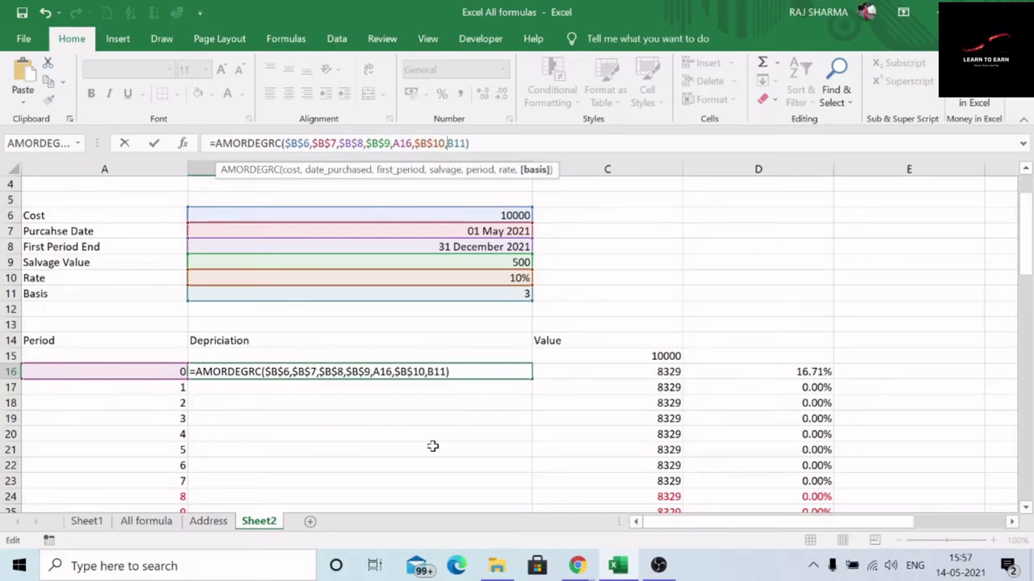
text($)
key(Right)
text($)
key(Return)
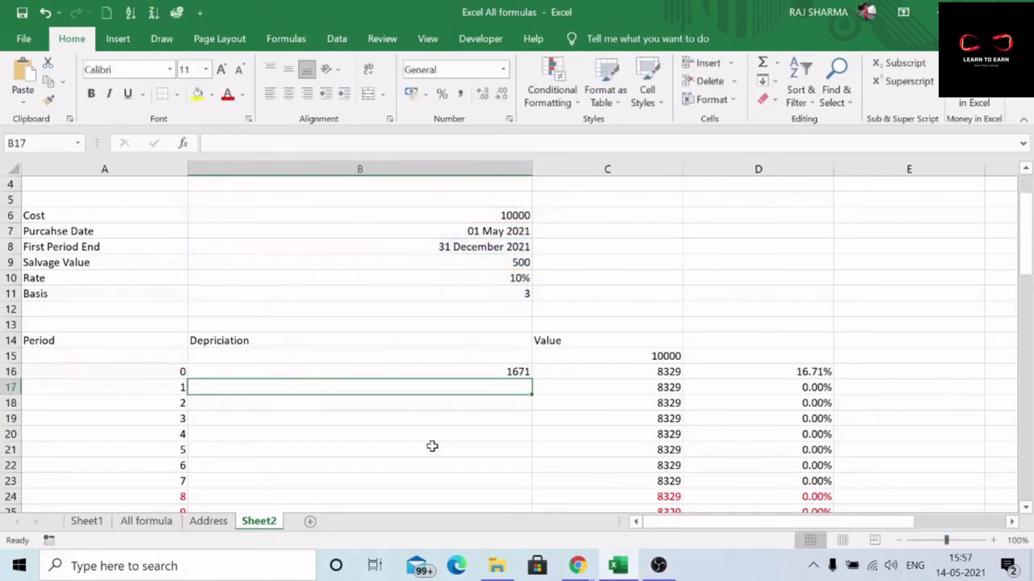
Step: Fill the AMORDEGRC formula from B16 down through B25 for periods 0 to 9
scroll(506, 415, down, 1)
click(512, 324)
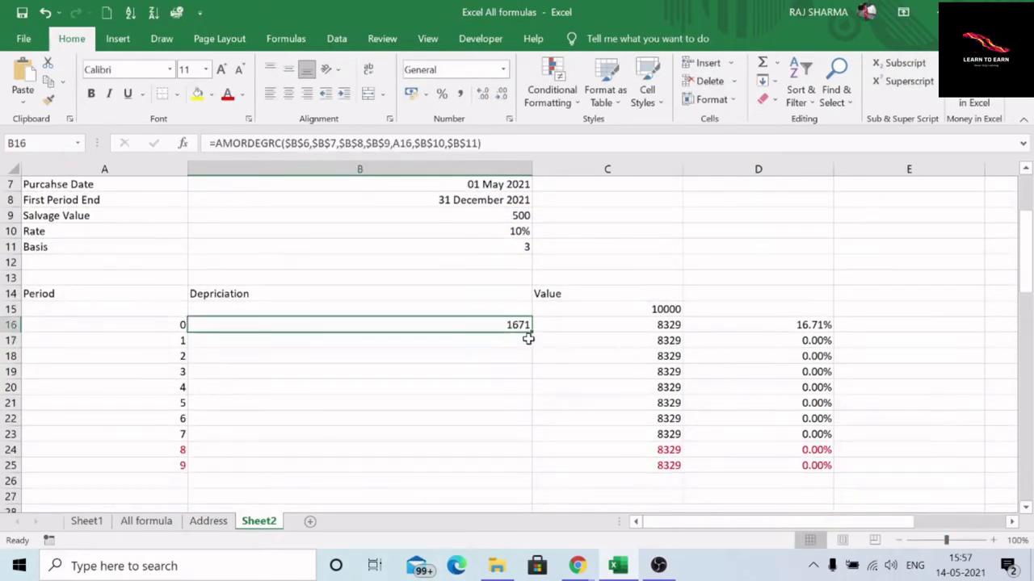
drag(530, 336, 529, 473)
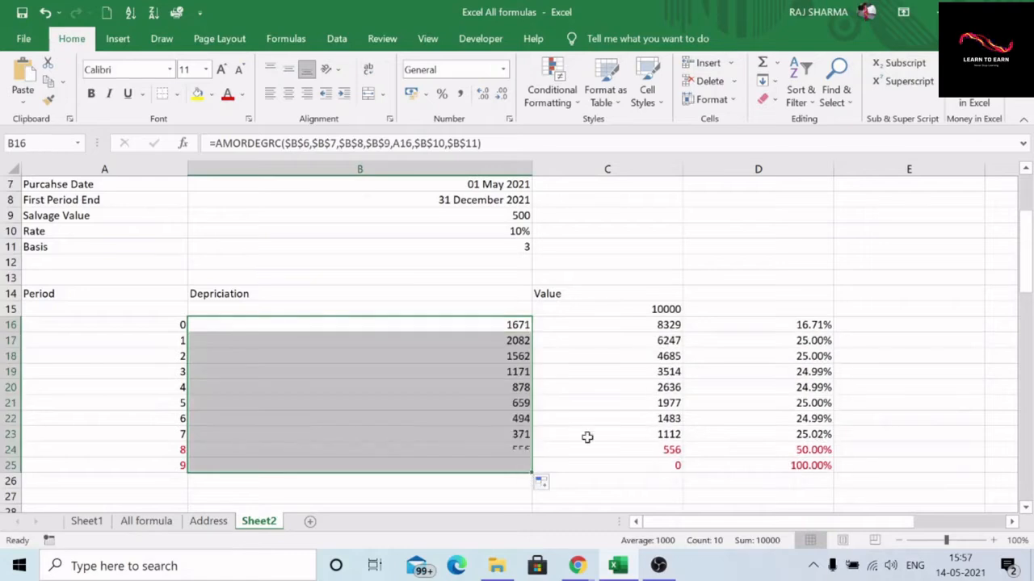
Step: Examine the Value formulas in column C and the per-period depreciation rates in column D, including the last two periods
click(672, 326)
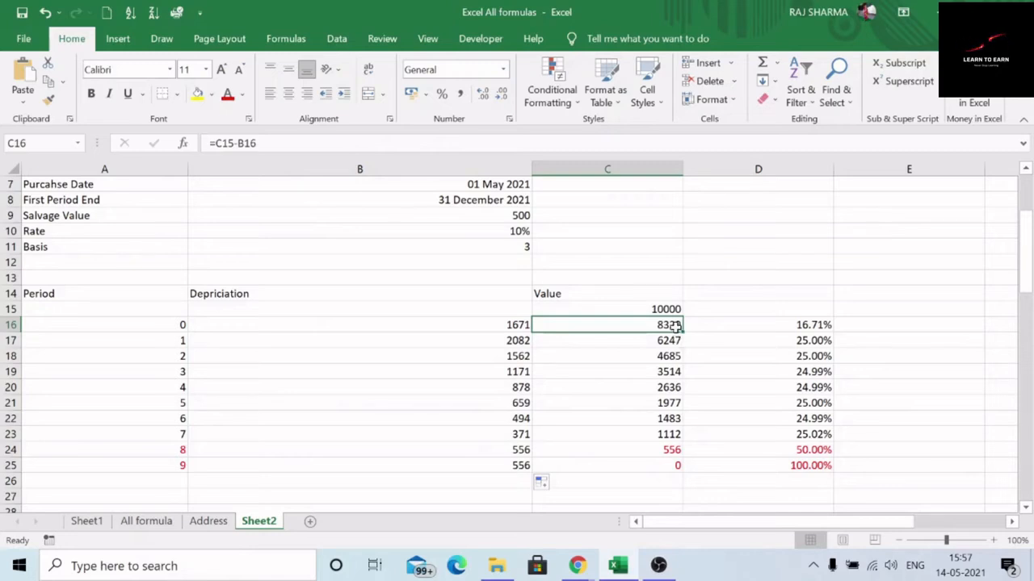
click(512, 342)
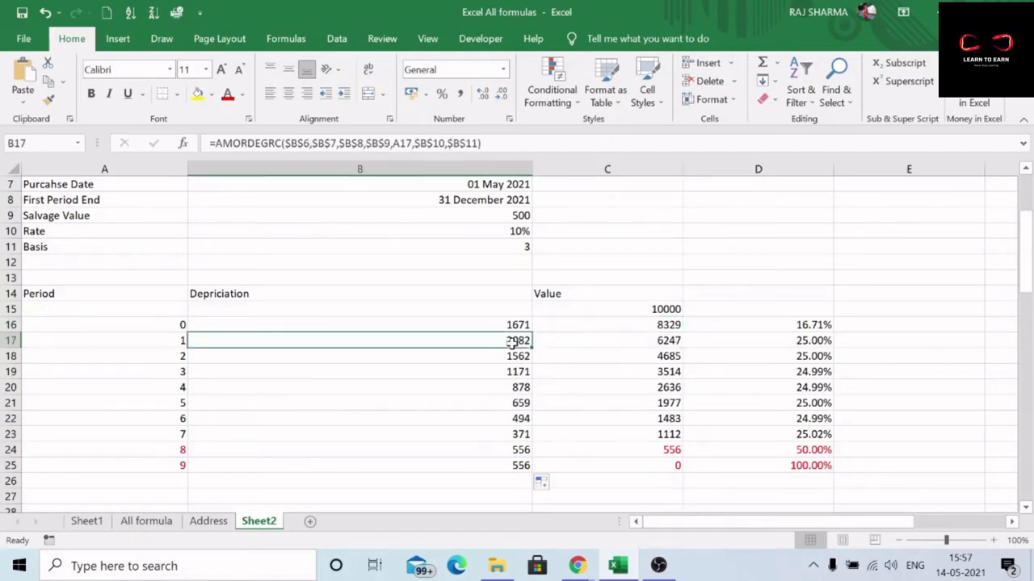
click(670, 343)
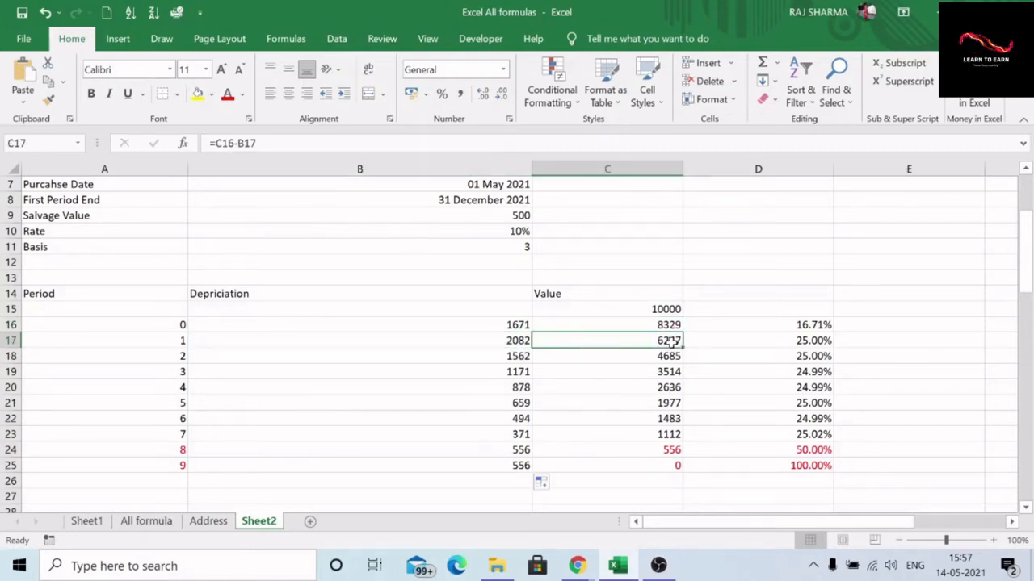
scroll(672, 449, down, 1)
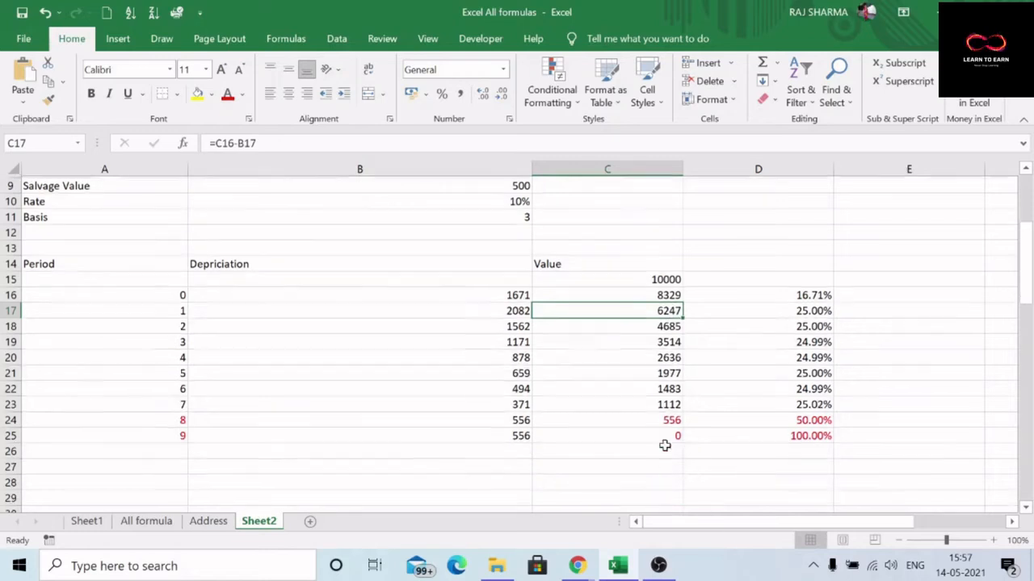
click(656, 421)
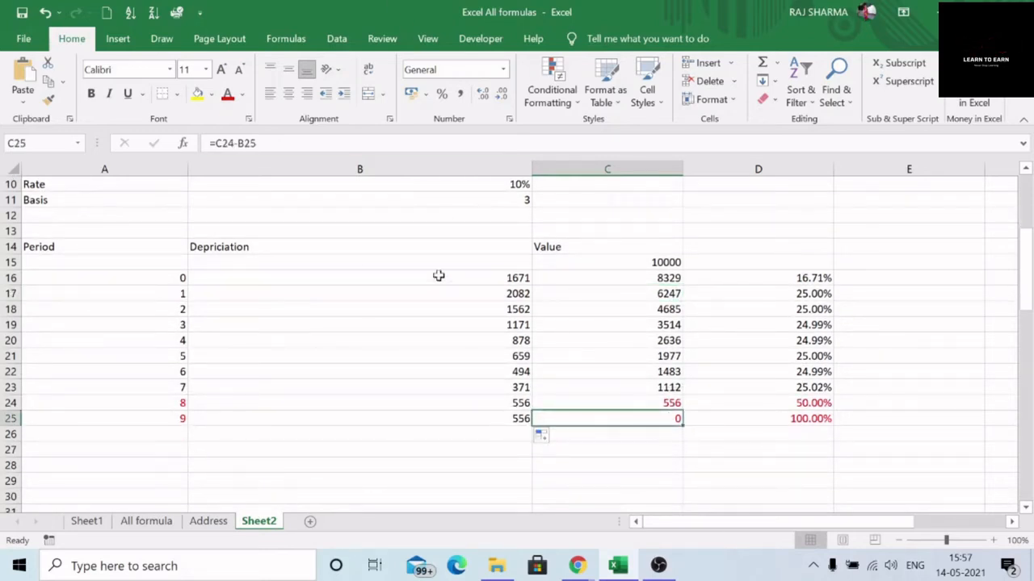
click(810, 279)
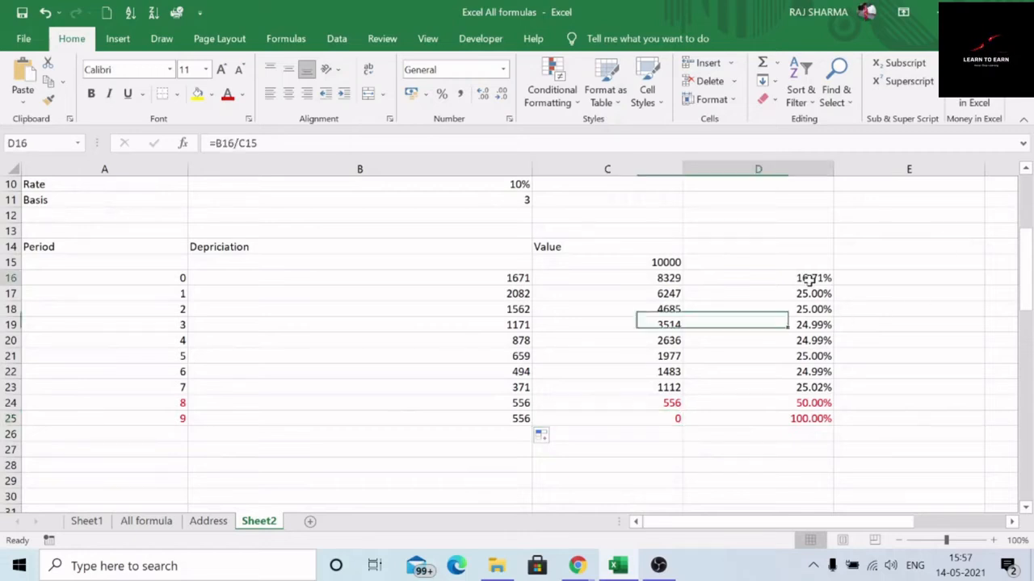
scroll(823, 297, up, 2)
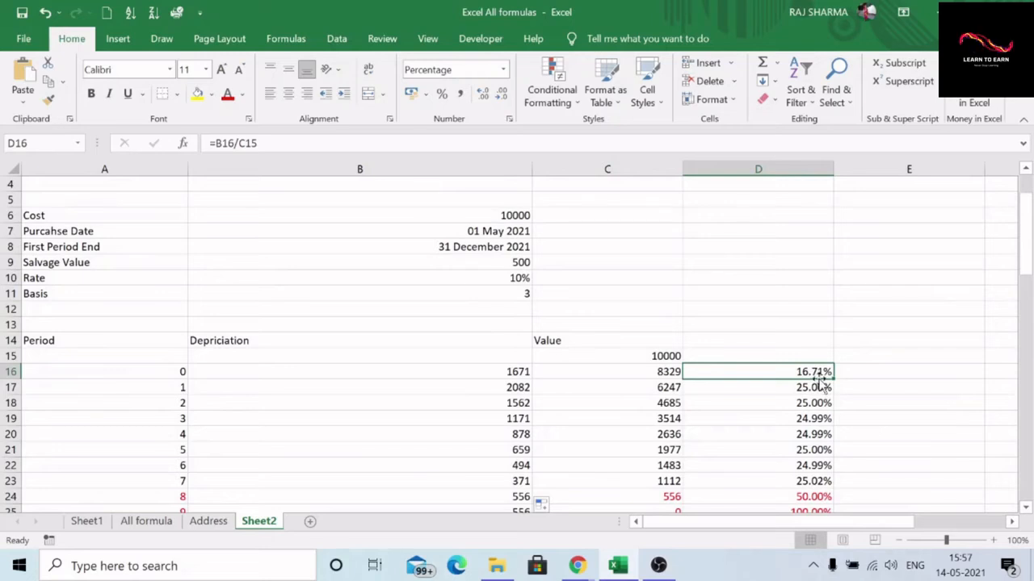
scroll(808, 396, down, 1)
drag(812, 342, 818, 428)
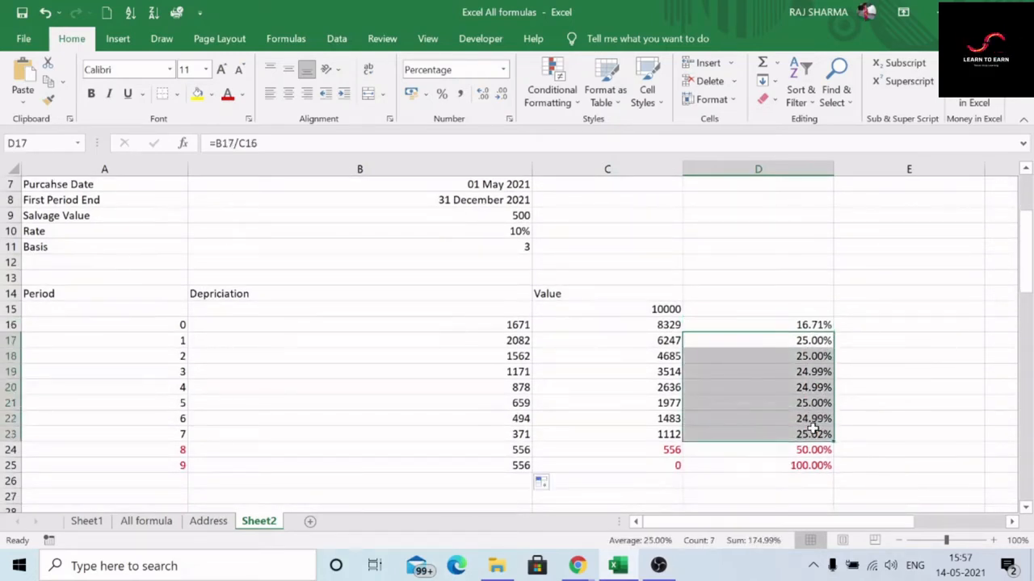
click(628, 467)
scroll(653, 446, down, 2)
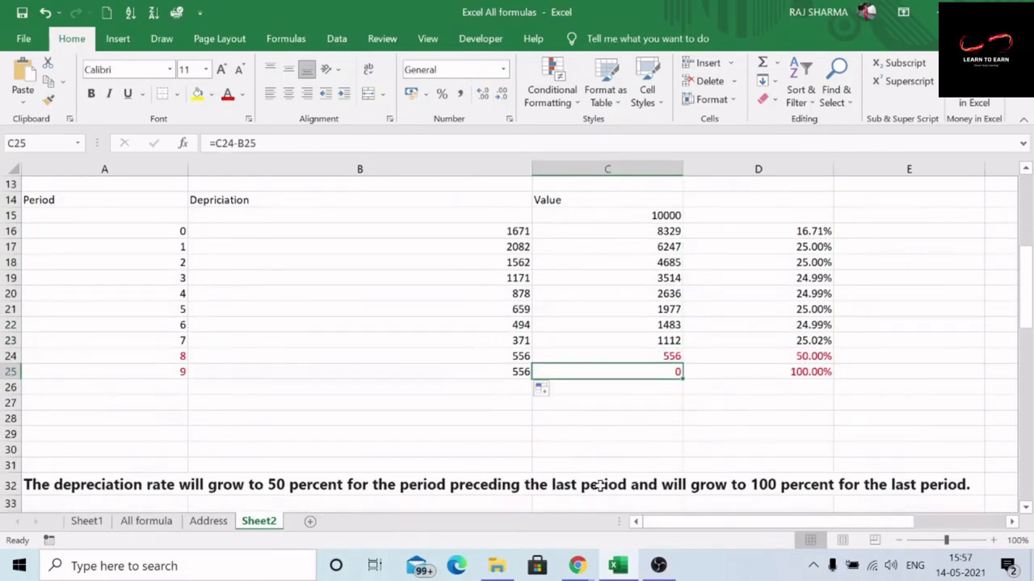
click(806, 357)
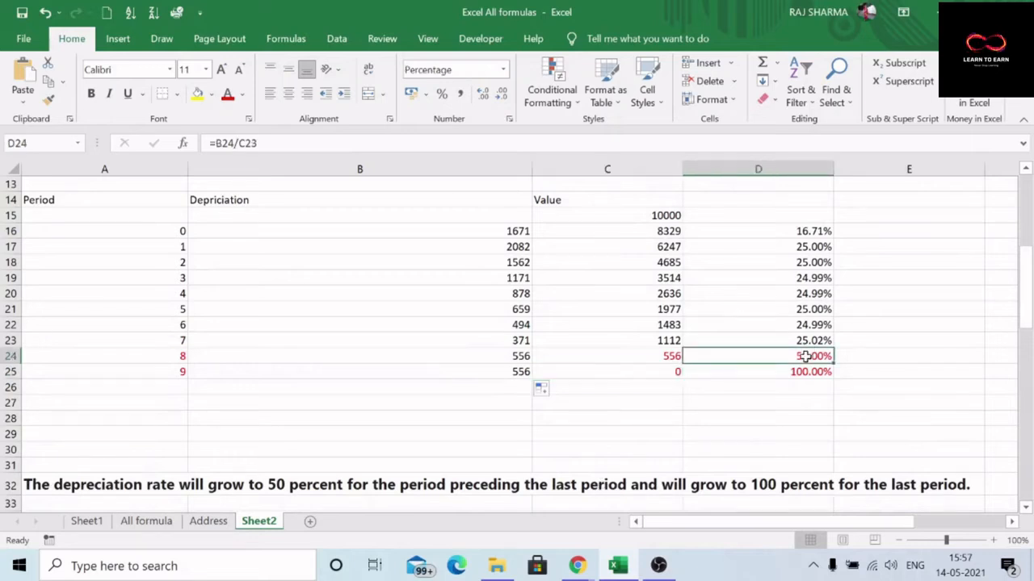
Step: Highlight rows 24 and 25, the last two periods, with a yellow fill
click(10, 357)
click(197, 94)
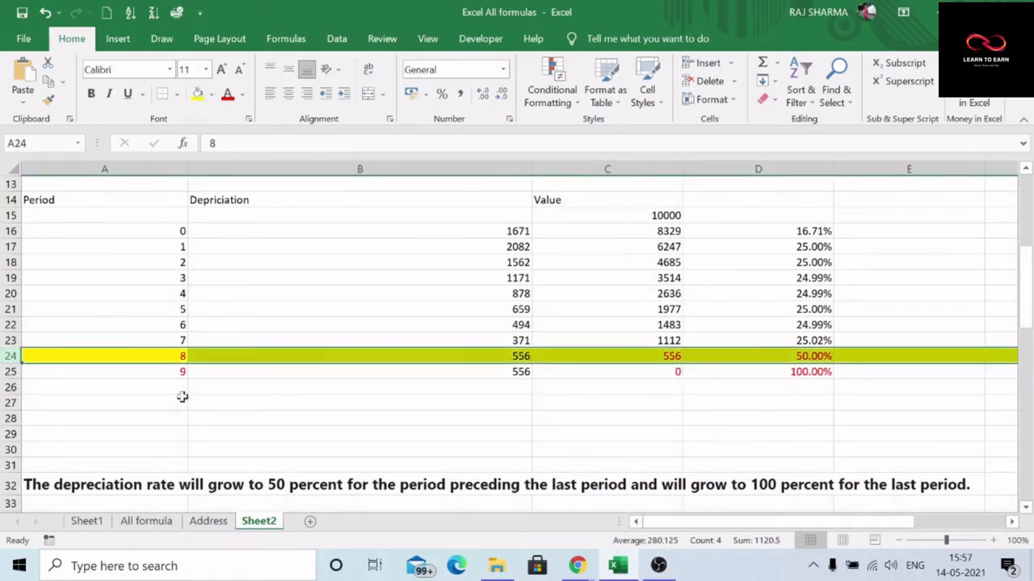
click(10, 372)
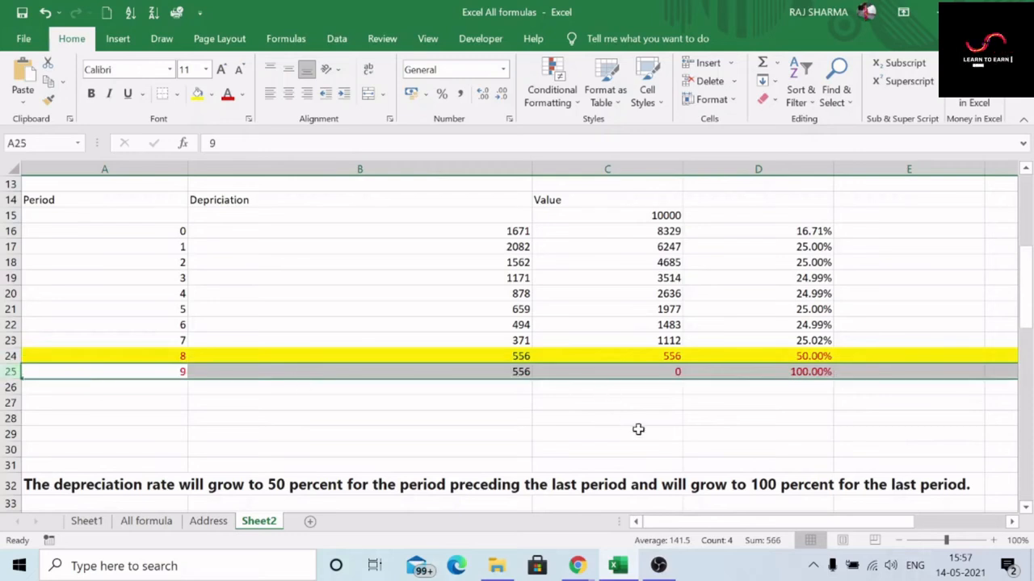
click(197, 94)
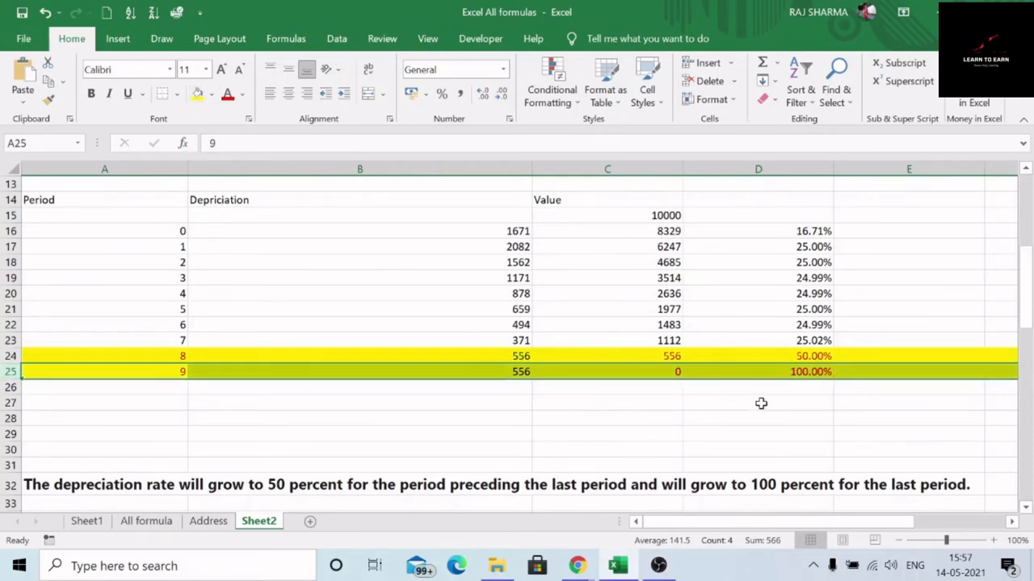
Step: Review the last period's rate in D25, its depreciation formula in B25 and the depreciation rate note in row 32
click(790, 369)
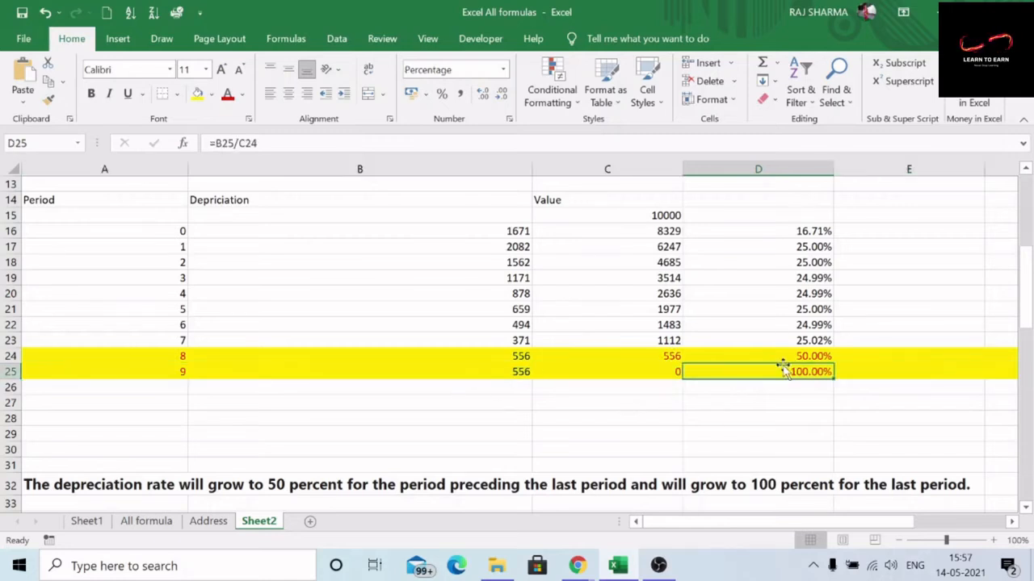
click(520, 374)
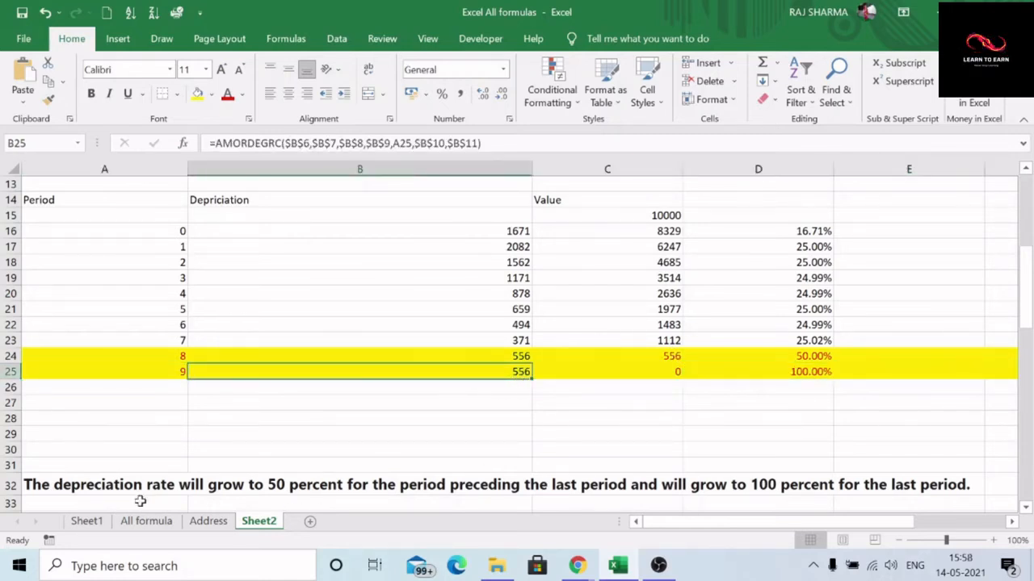
scroll(89, 417, down, 2)
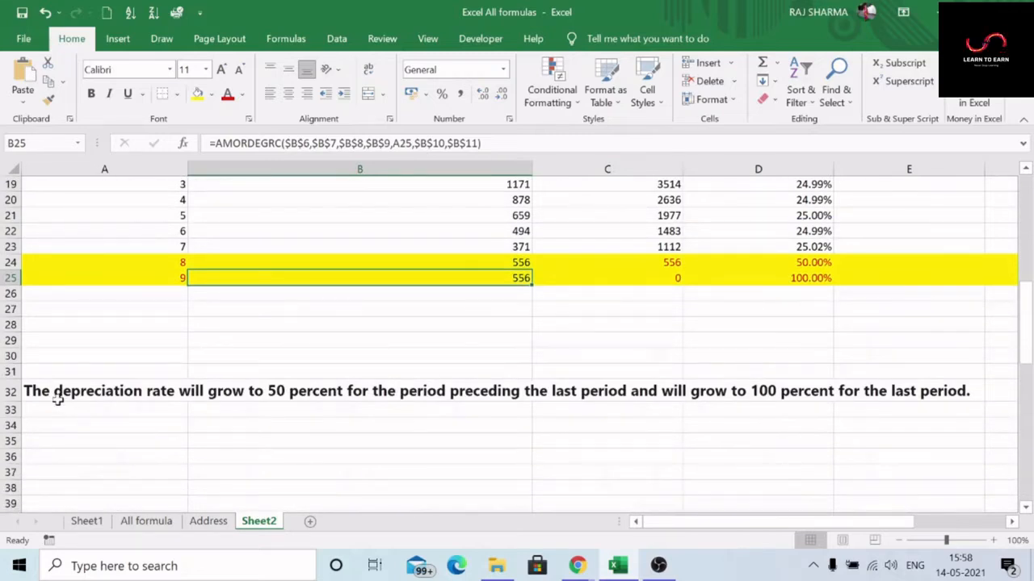
click(427, 410)
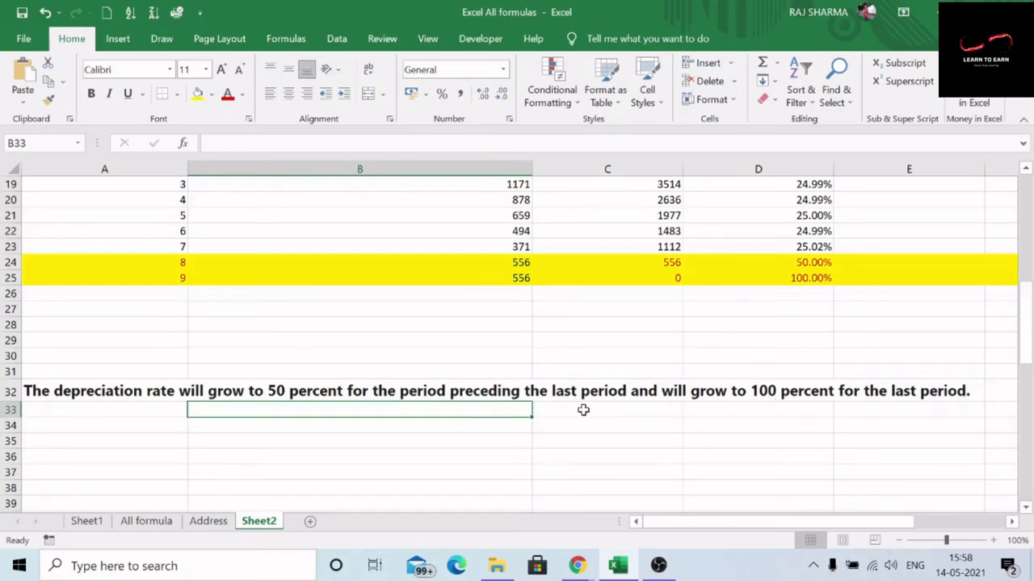
scroll(604, 397, up, 5)
scroll(607, 395, up, 1)
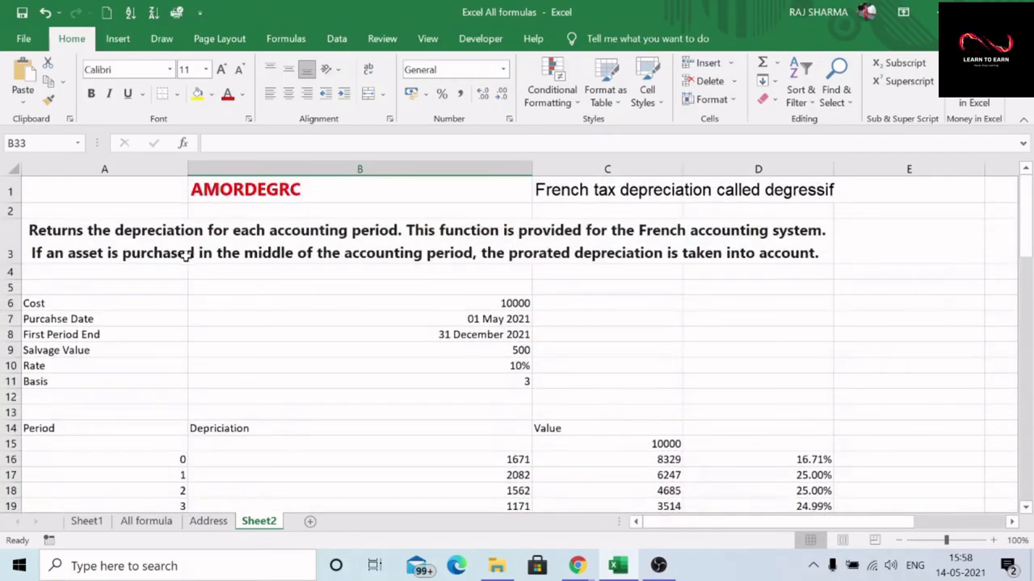
scroll(392, 377, down, 1)
scroll(392, 371, down, 5)
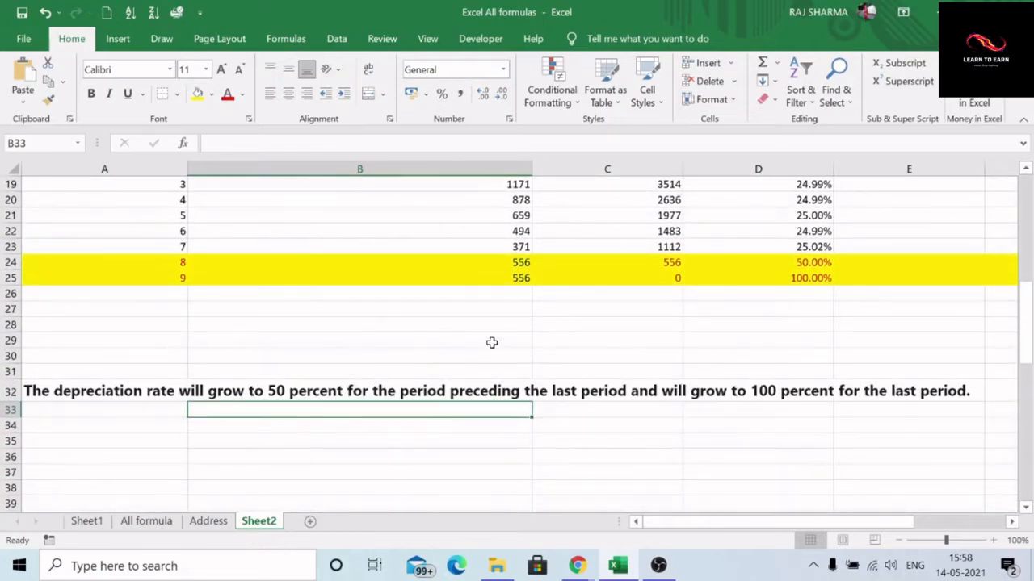
scroll(770, 341, up, 3)
Step: Examine the depreciation coefficient table by asset life in rows 40 to 45 against the rate in B10
scroll(341, 390, down, 8)
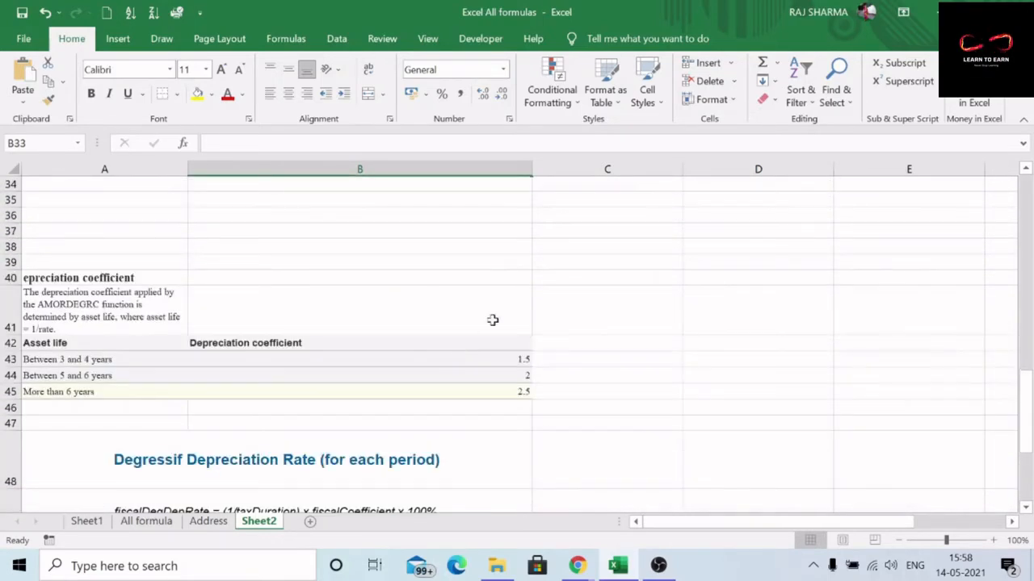
click(281, 345)
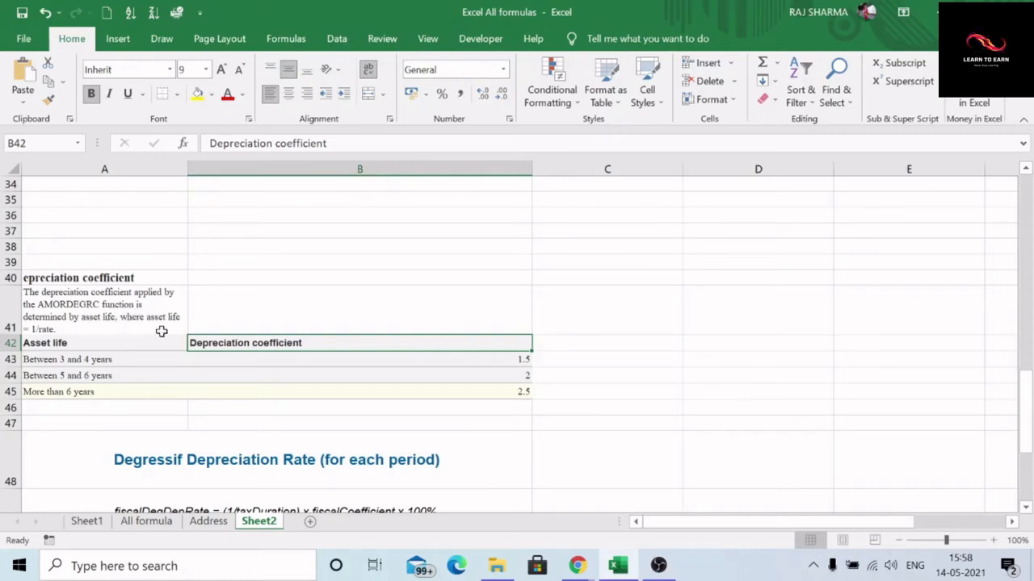
scroll(533, 321, up, 2)
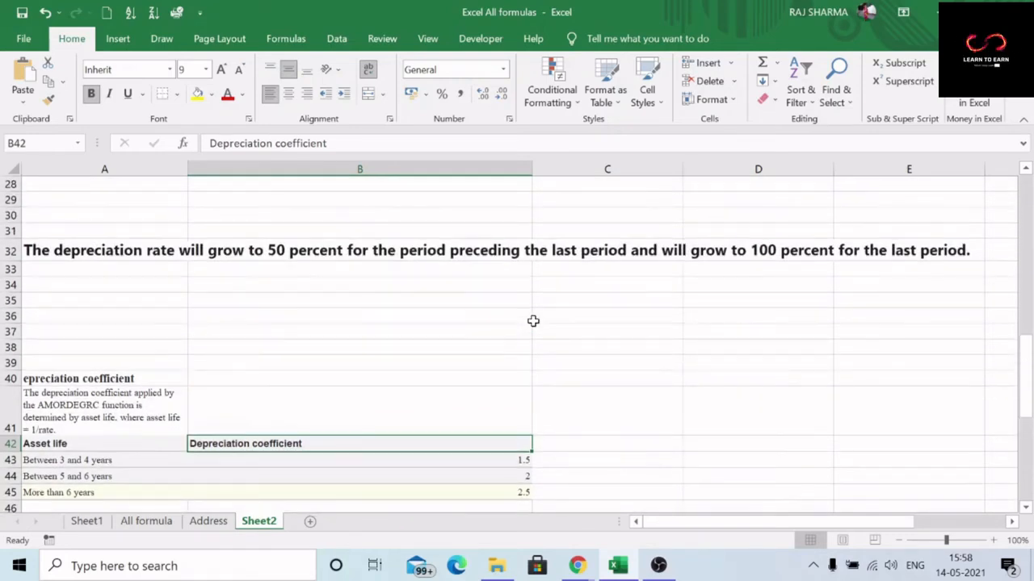
scroll(56, 428, down, 1)
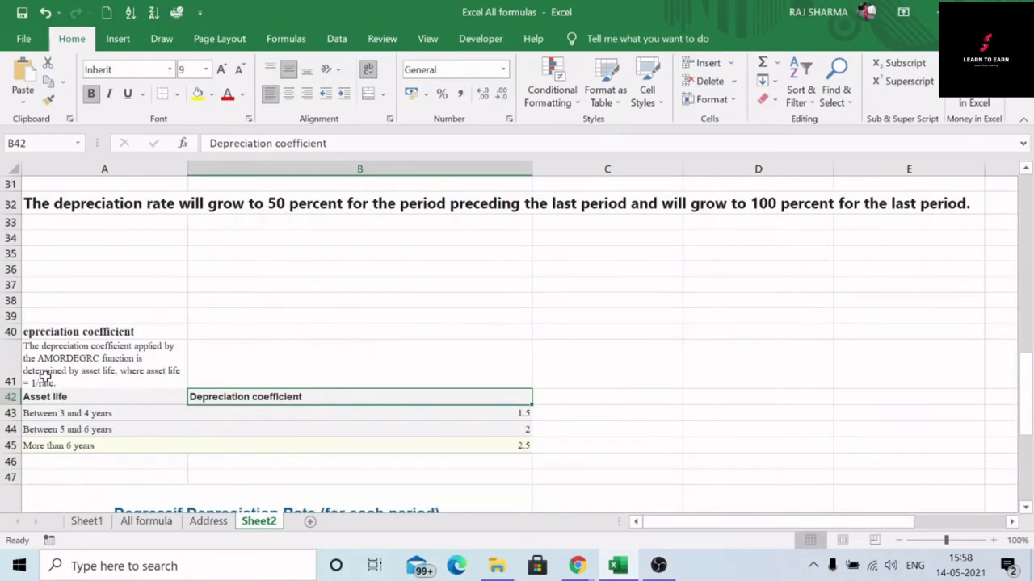
scroll(632, 315, up, 10)
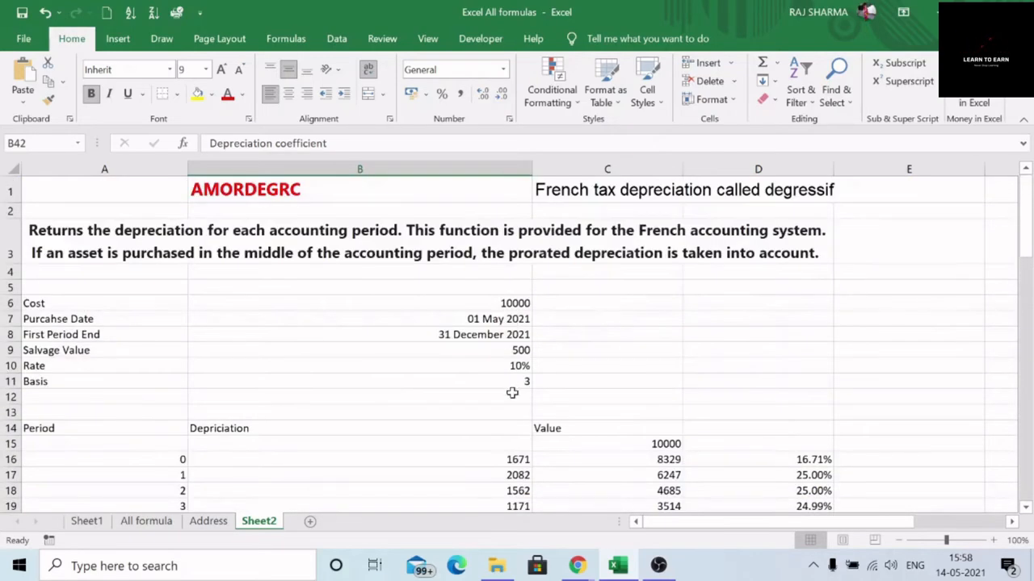
click(507, 367)
scroll(703, 355, down, 6)
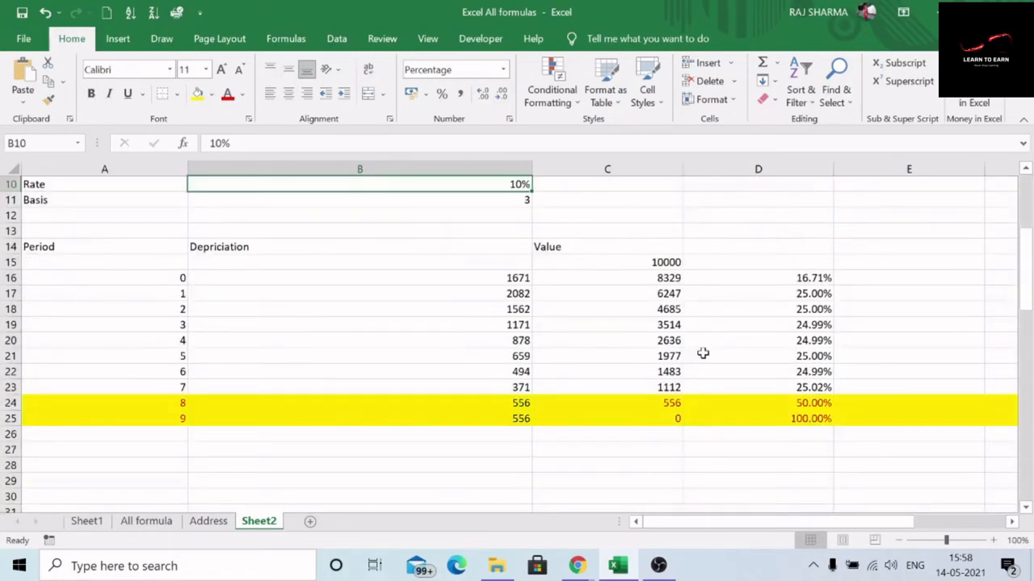
scroll(624, 409, down, 4)
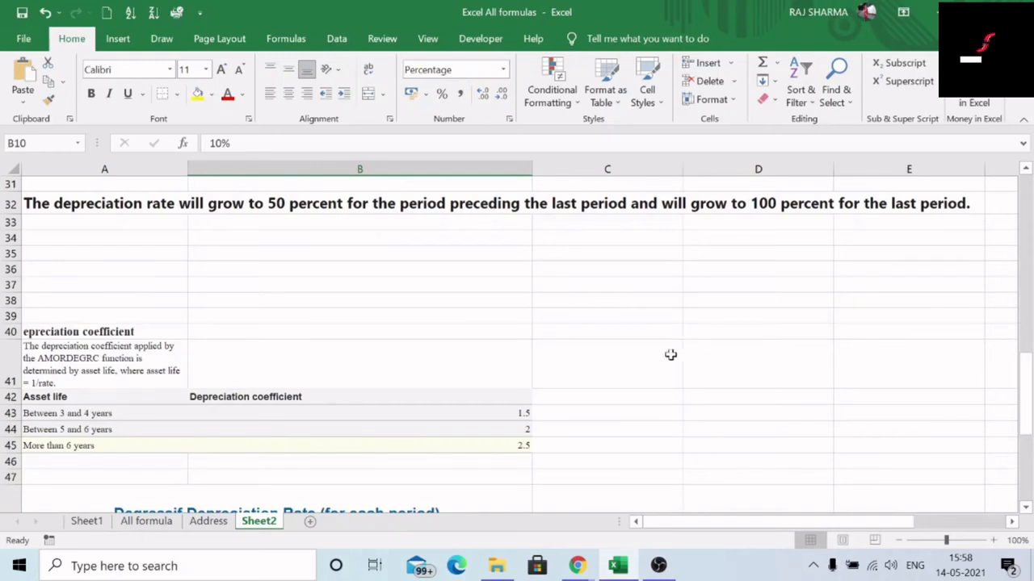
scroll(586, 398, down, 1)
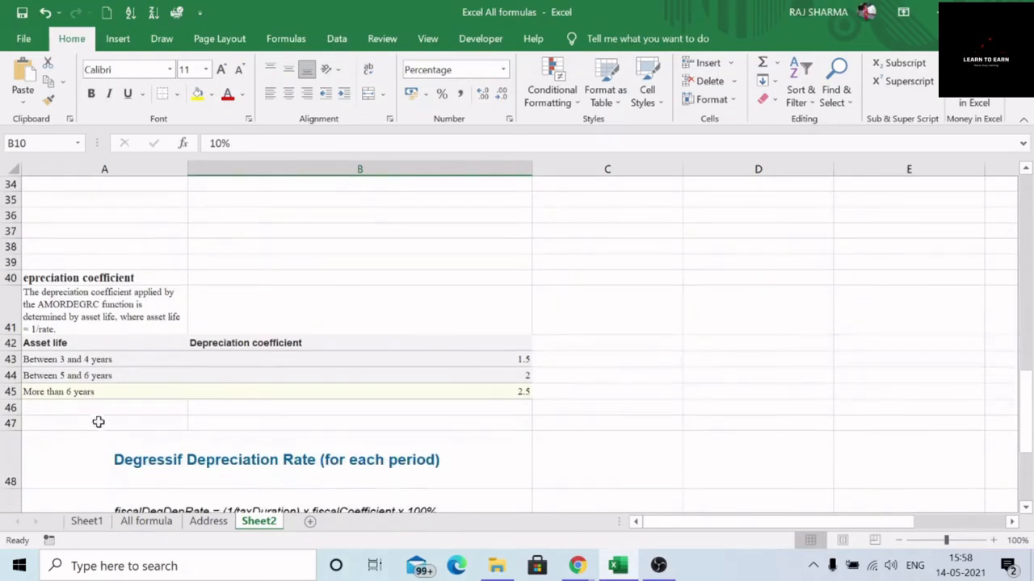
Step: Examine the depreciation coefficient for assets lasting more than 6 years in row 45 and the degressif rate formula in A49
click(81, 394)
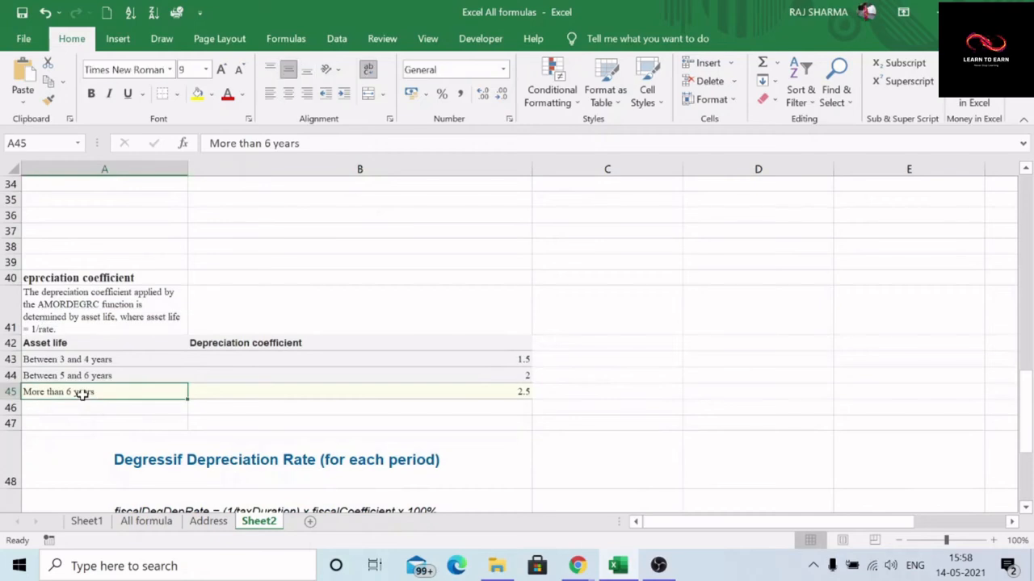
click(523, 392)
scroll(757, 387, down, 3)
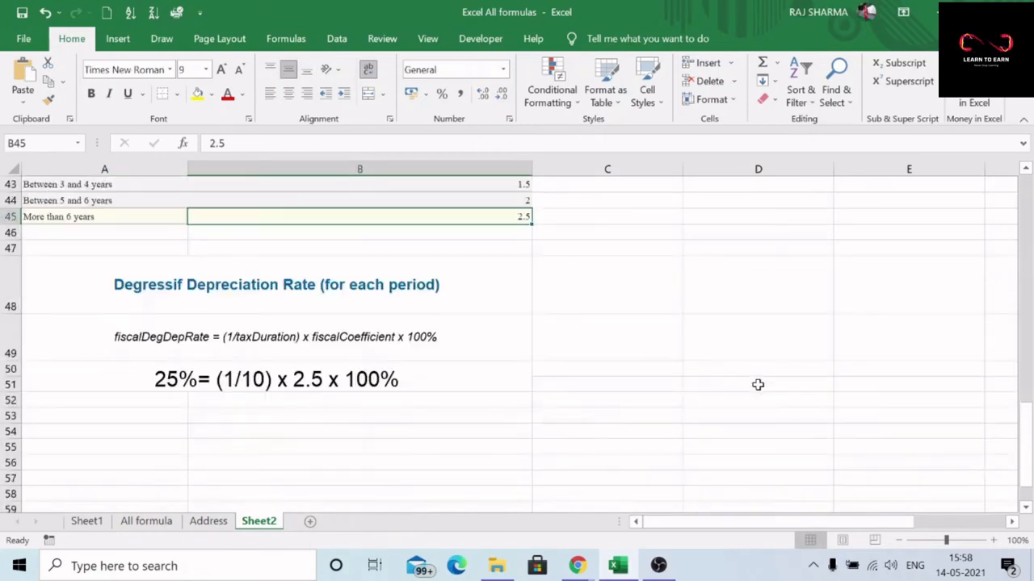
click(166, 337)
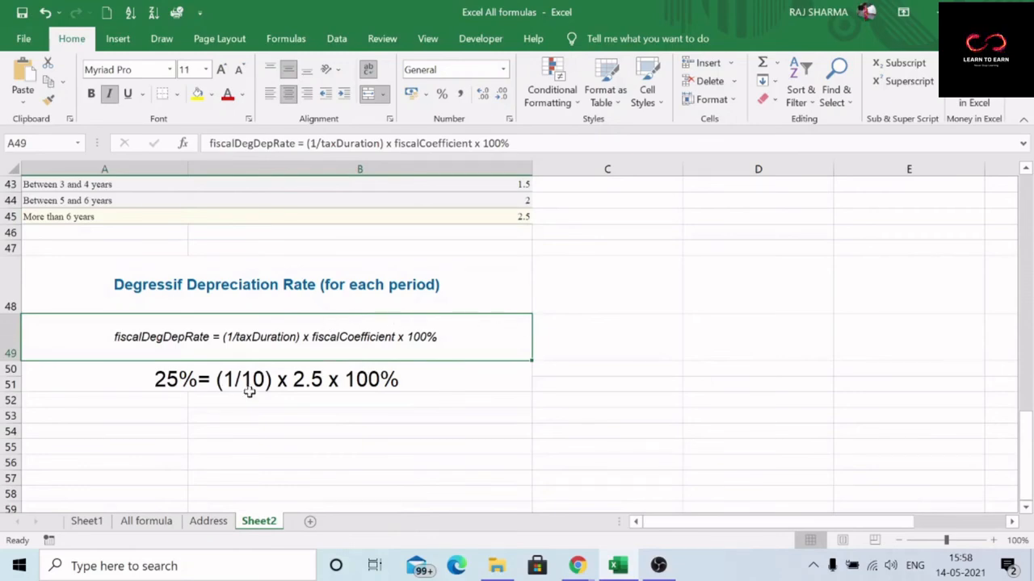
Step: Compare the asset values in C16:C23 and the AMORDEGRC depreciation amounts in B16:B20 with the degressif rate formula below
scroll(738, 306, up, 5)
scroll(738, 306, up, 8)
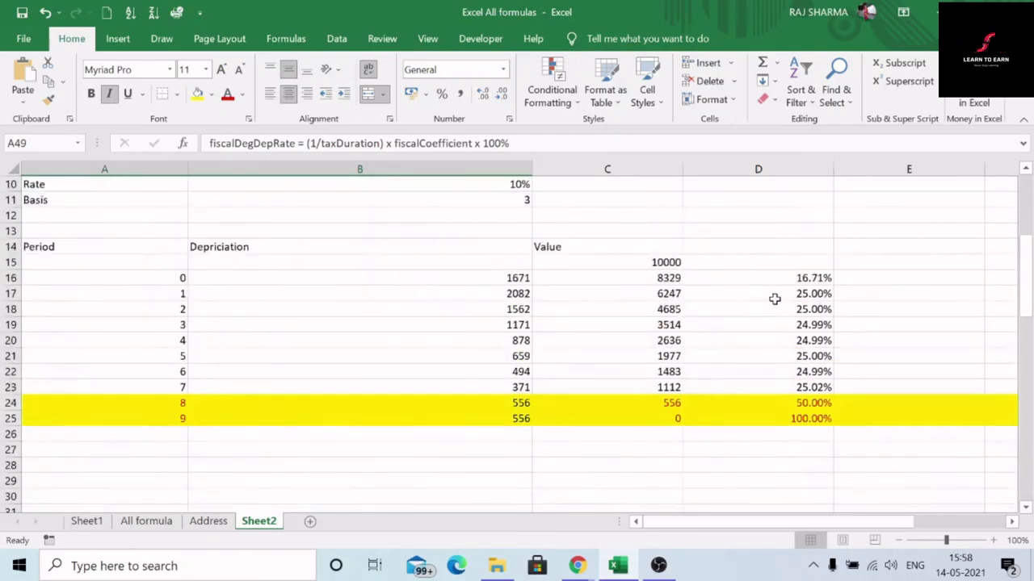
drag(665, 374, 667, 387)
drag(667, 477, 668, 481)
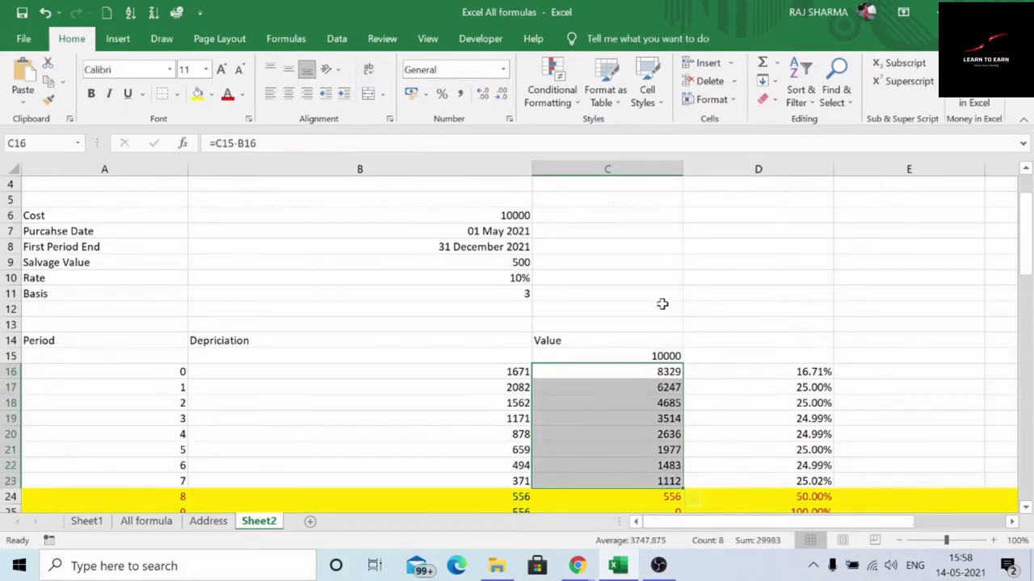
scroll(654, 307, down, 10)
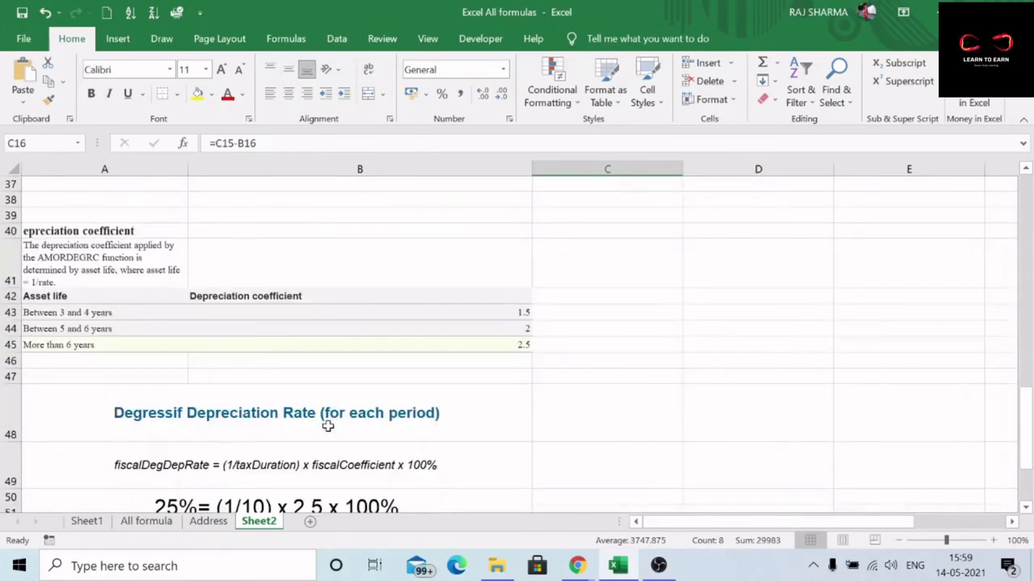
scroll(327, 426, down, 2)
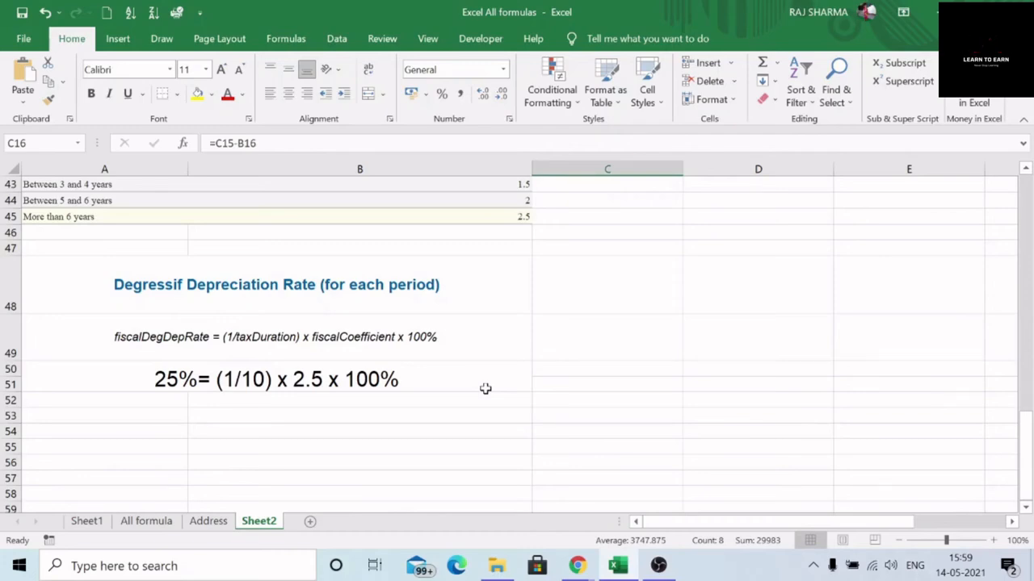
scroll(589, 339, up, 11)
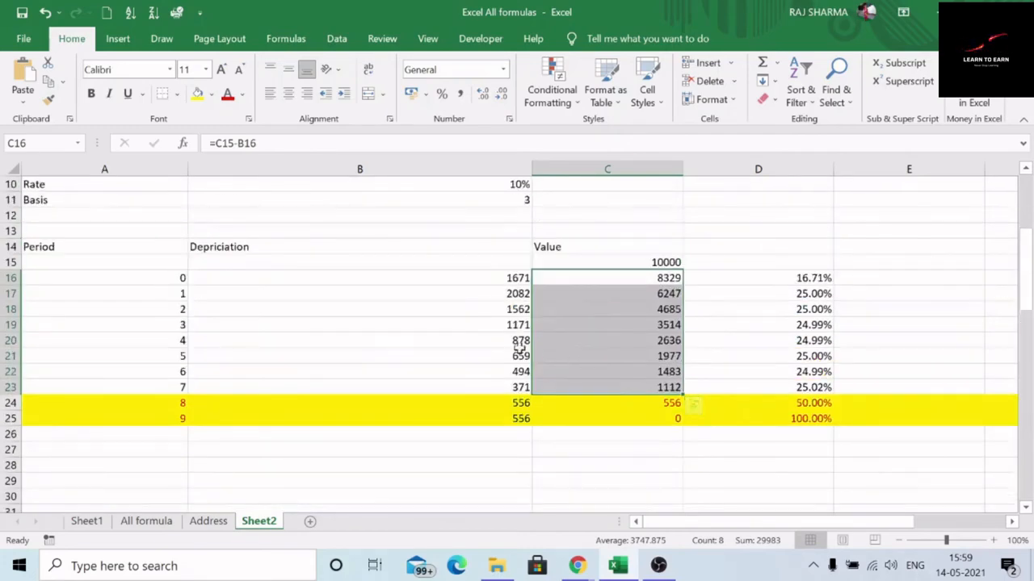
drag(512, 279, 512, 347)
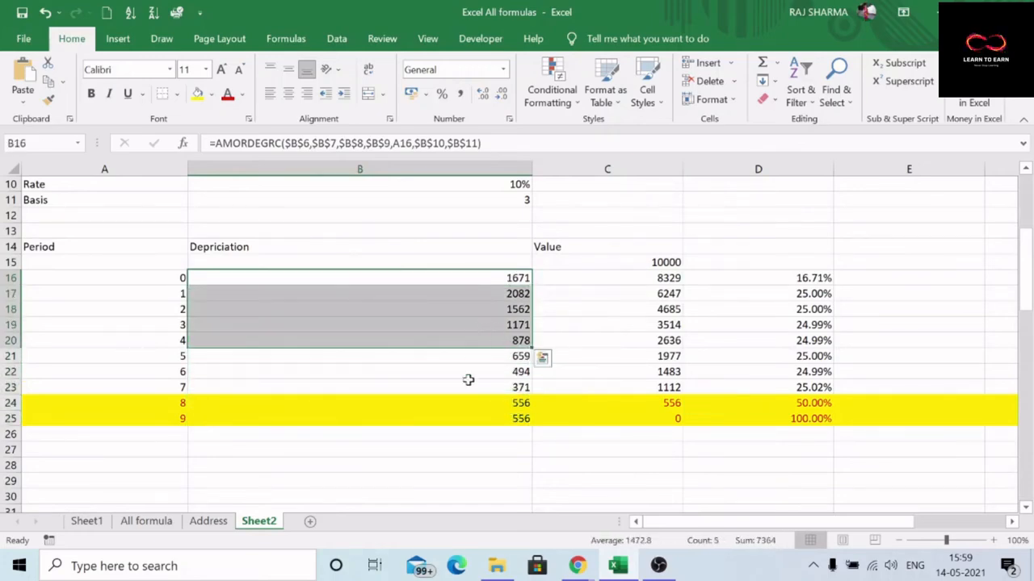
Step: Check the coefficient in B45 against the worked degressif rate calculation in A50
scroll(468, 379, down, 11)
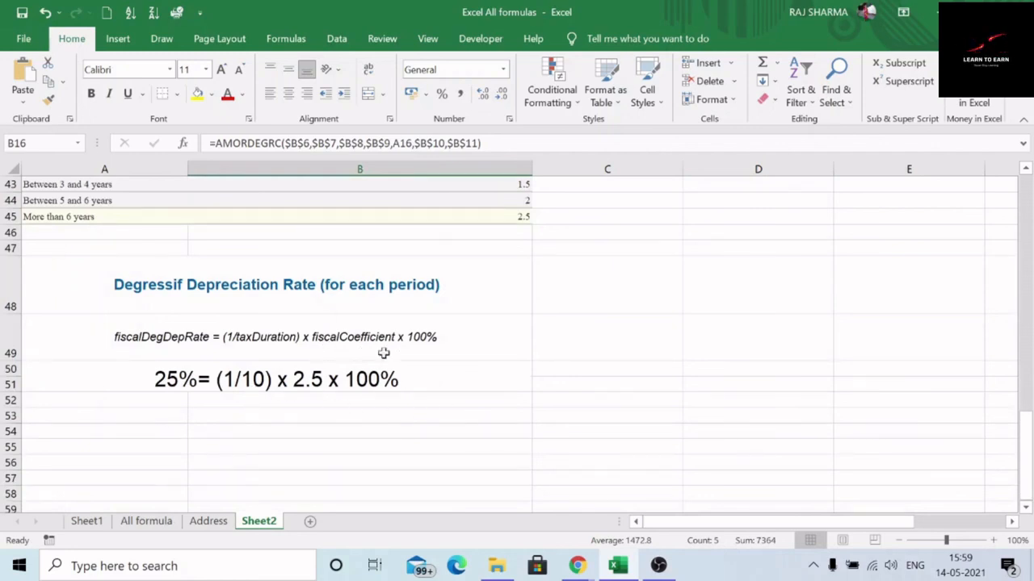
click(509, 222)
scroll(663, 260, up, 2)
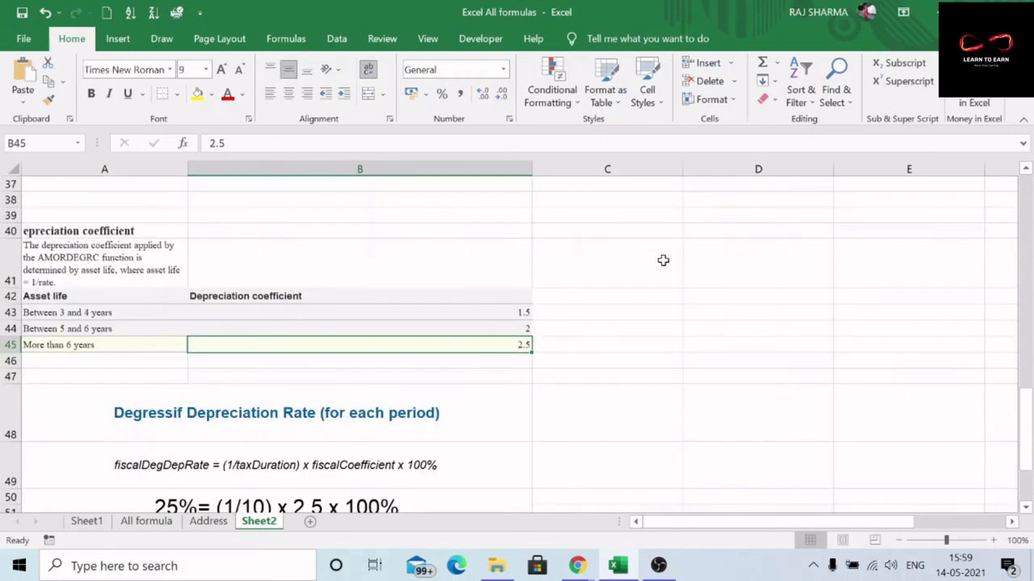
scroll(663, 257, down, 2)
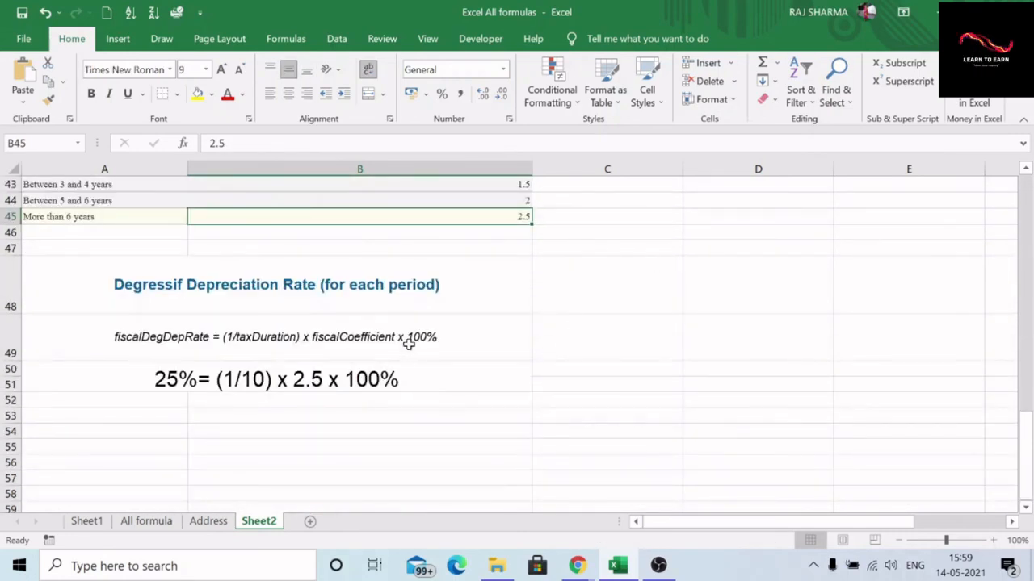
click(165, 382)
Step: Review the depreciation rates for periods 1 to 7 in D17:D23 and return to the asset inputs at the start of the sheet
scroll(800, 353, up, 10)
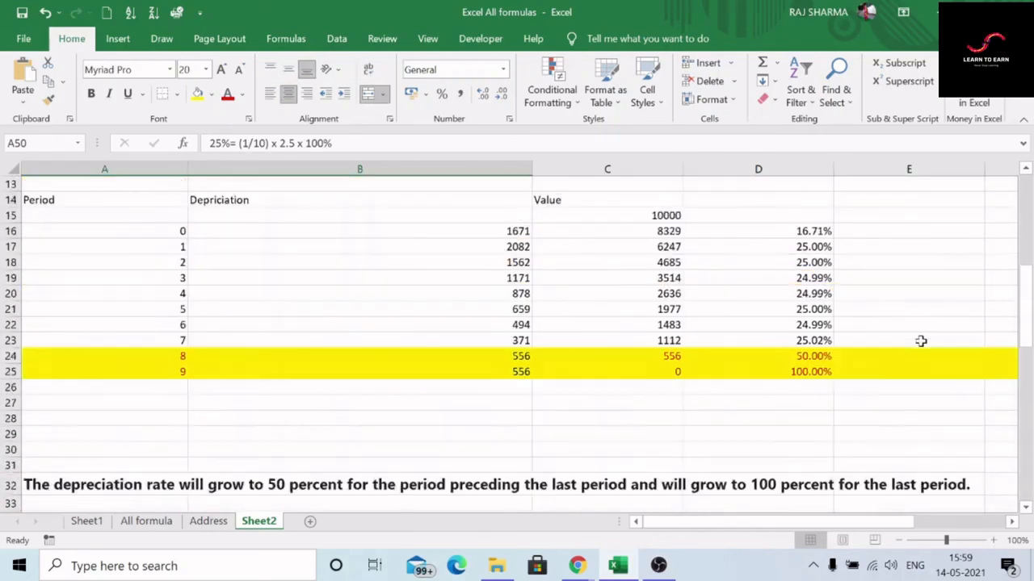
scroll(912, 339, up, 1)
drag(800, 293, 825, 386)
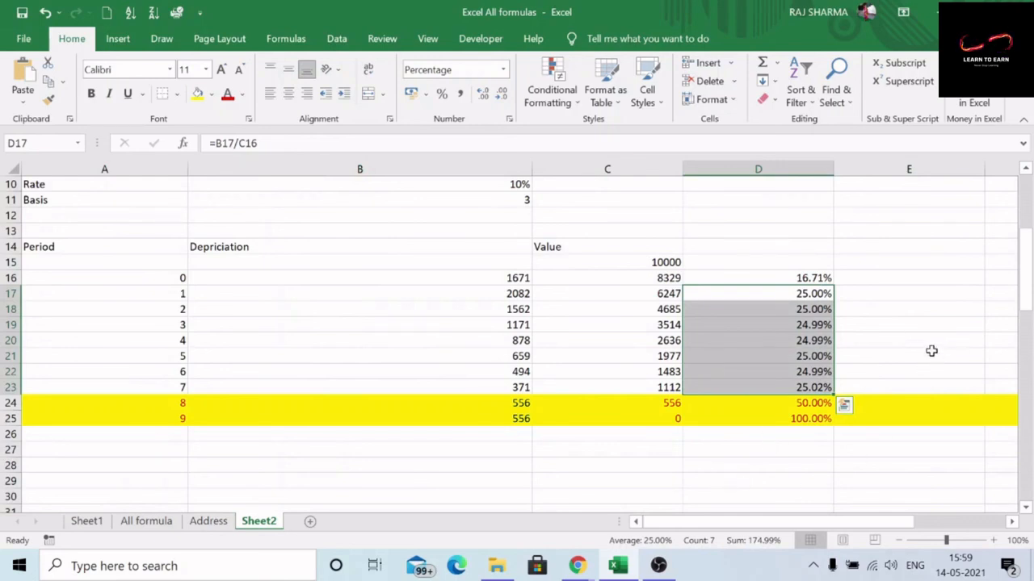
scroll(916, 346, up, 3)
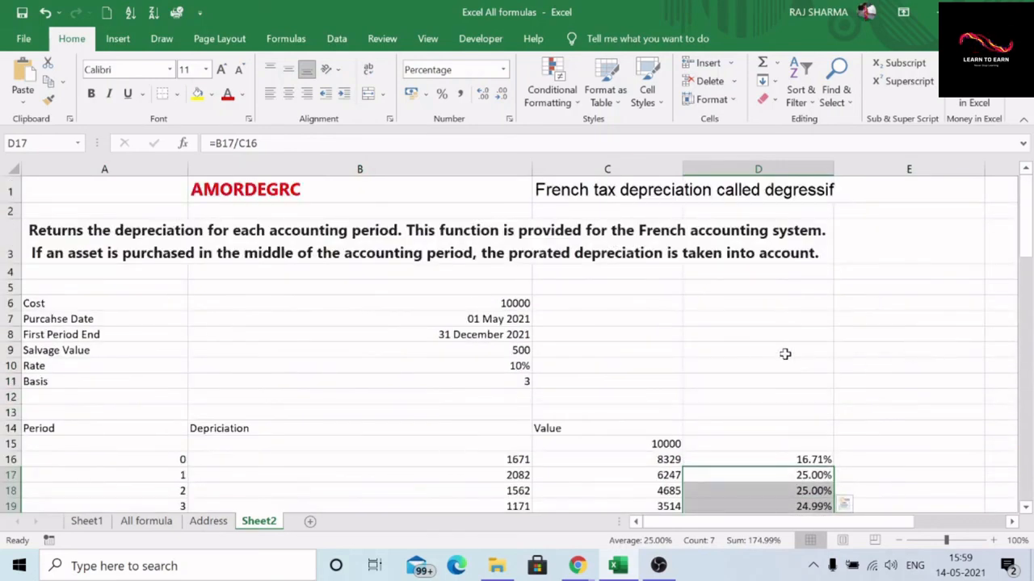